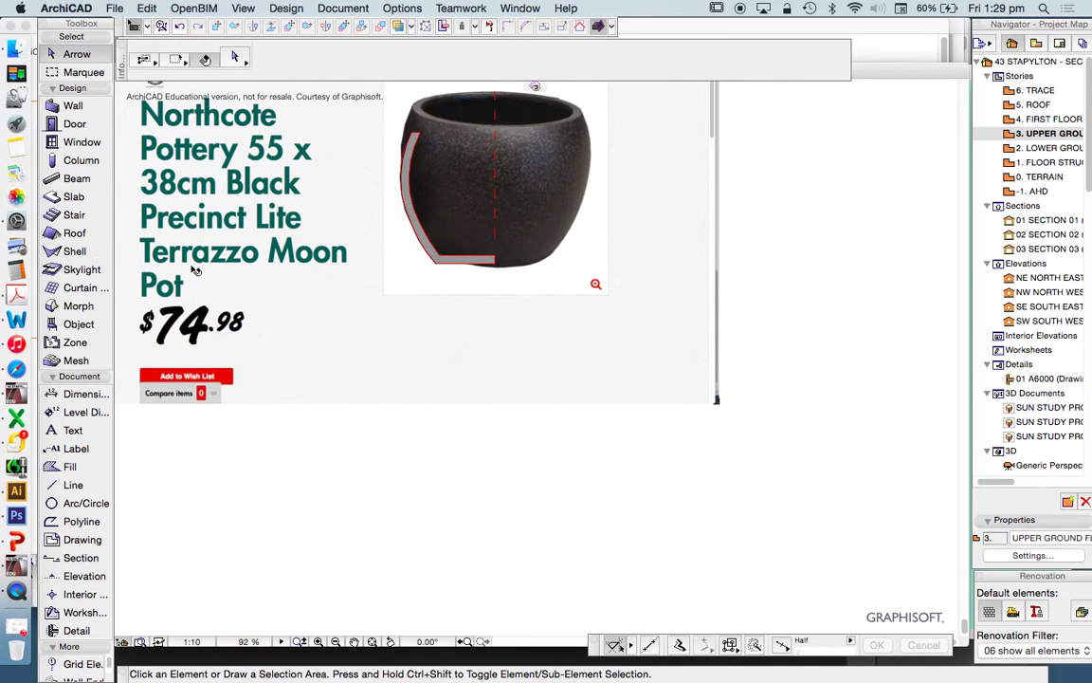
pyautogui.scroll(5, 456, 248)
# Drag a copy of the traced pot-wall fill to a spot below the reference image
pyautogui.click(476, 265)
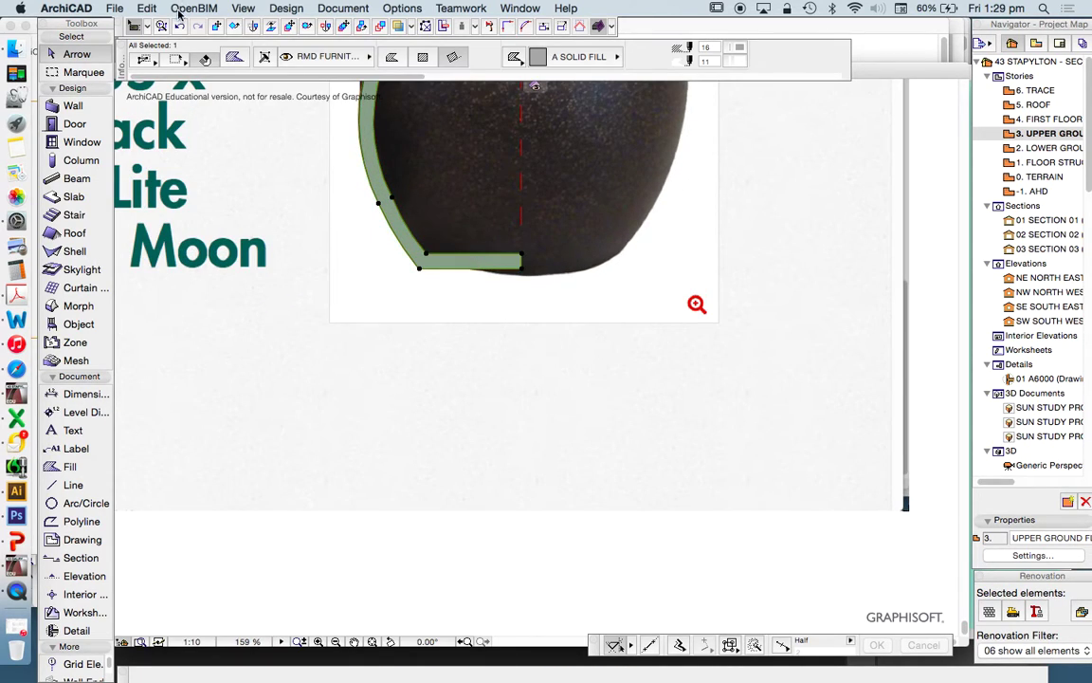
pyautogui.press('super+d')
pyautogui.click(468, 263)
pyautogui.scroll(-8, 477, 271)
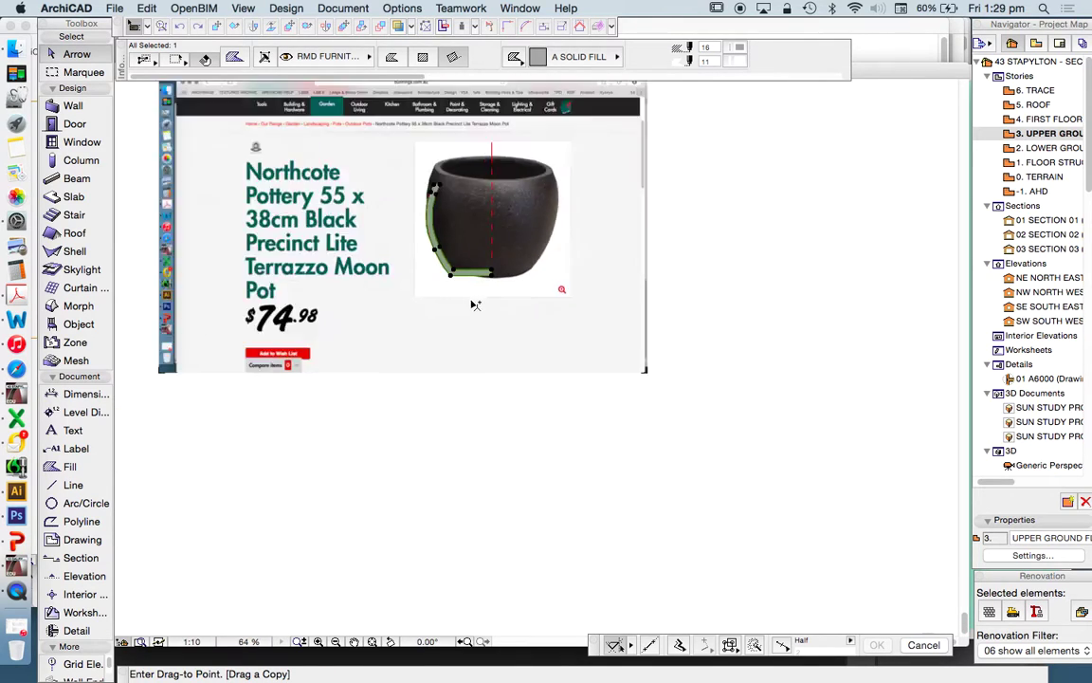
pyautogui.click(492, 426)
pyautogui.scroll(3, 493, 427)
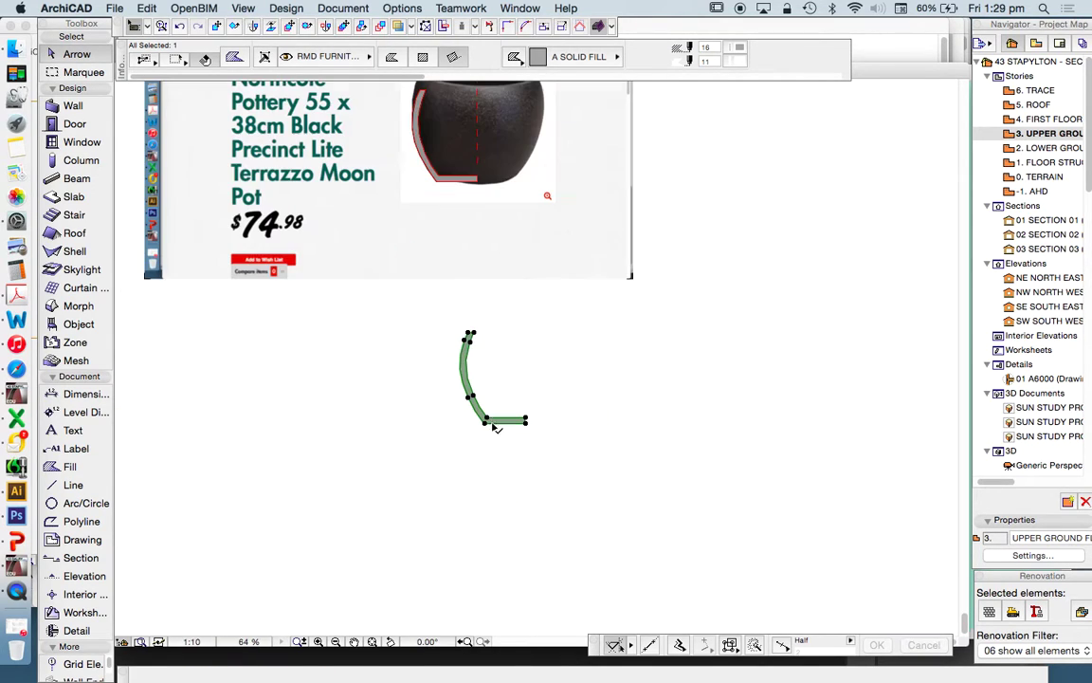
pyautogui.click(512, 362)
pyautogui.scroll(3, 503, 368)
pyautogui.scroll(-3, 476, 398)
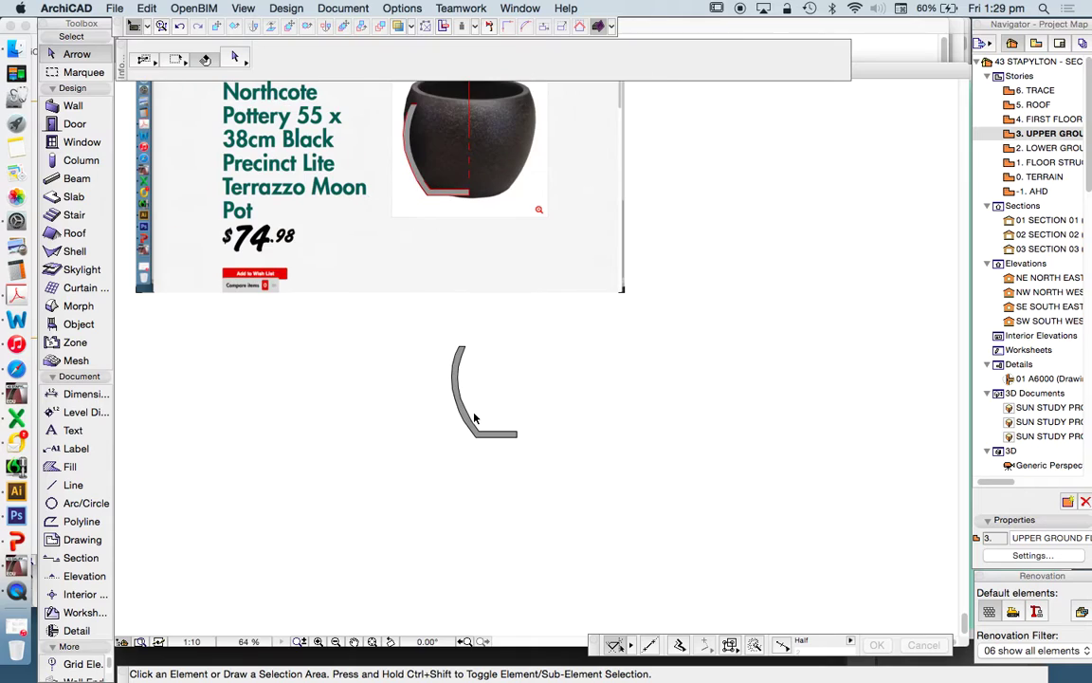
pyautogui.scroll(-3, 467, 451)
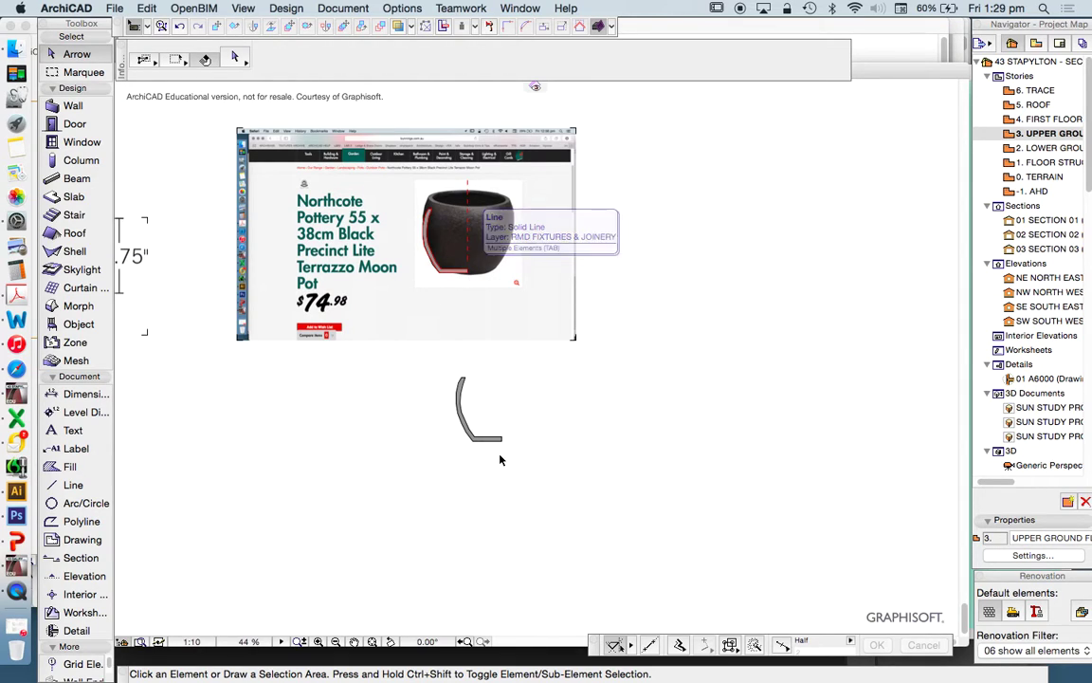
pyautogui.scroll(5, 474, 427)
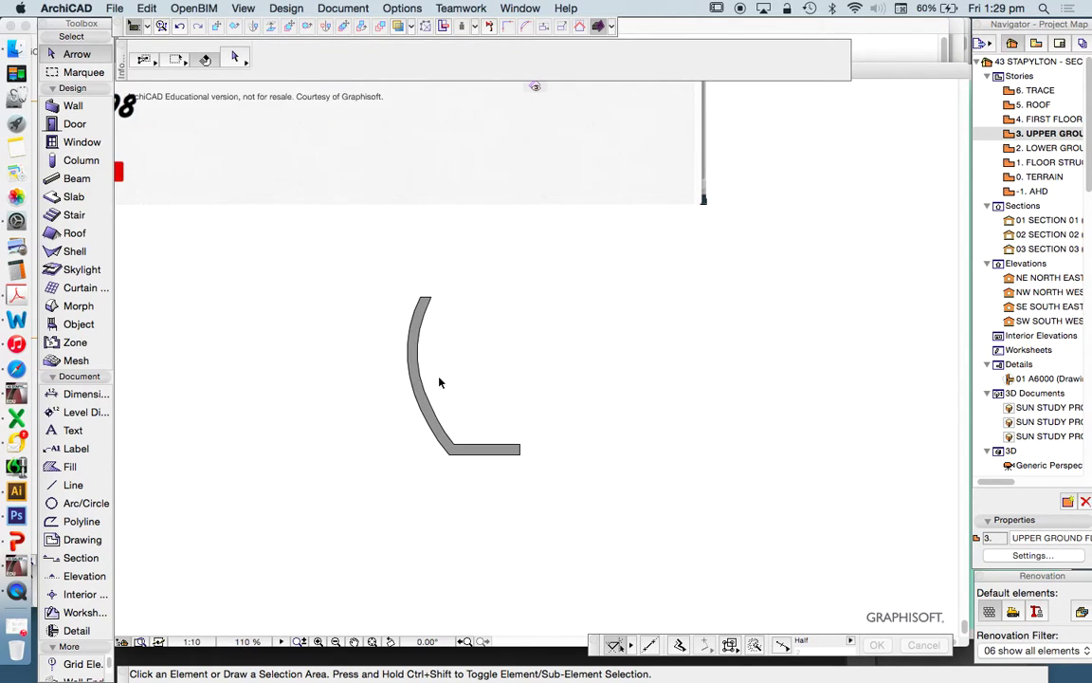
pyautogui.scroll(1, 403, 409)
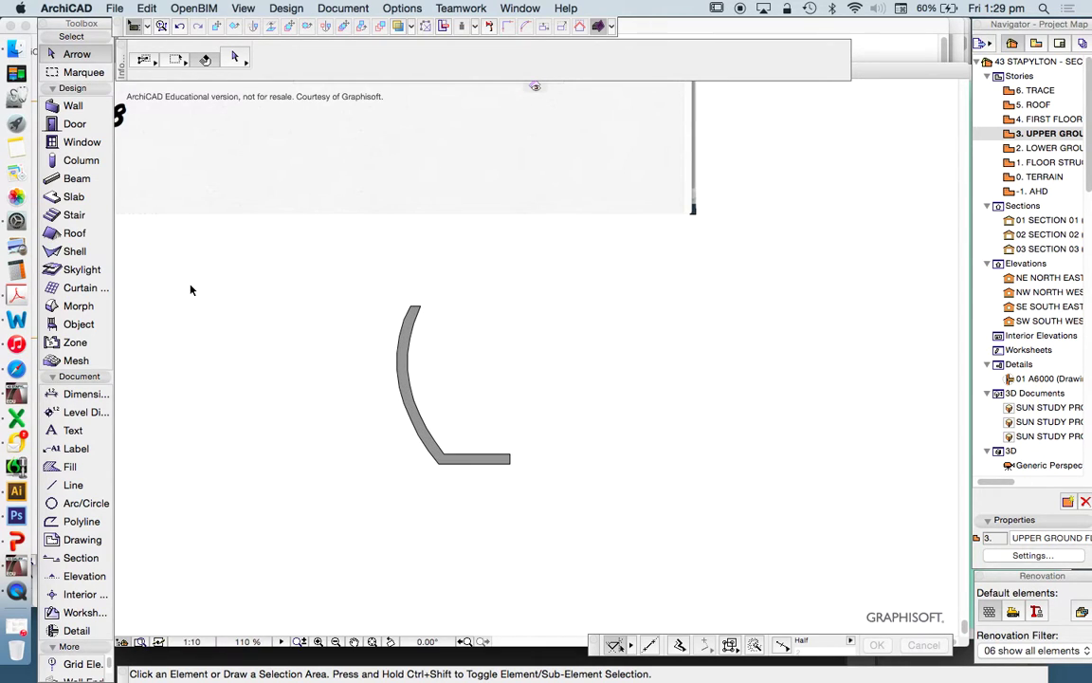
pyautogui.scroll(4, 424, 376)
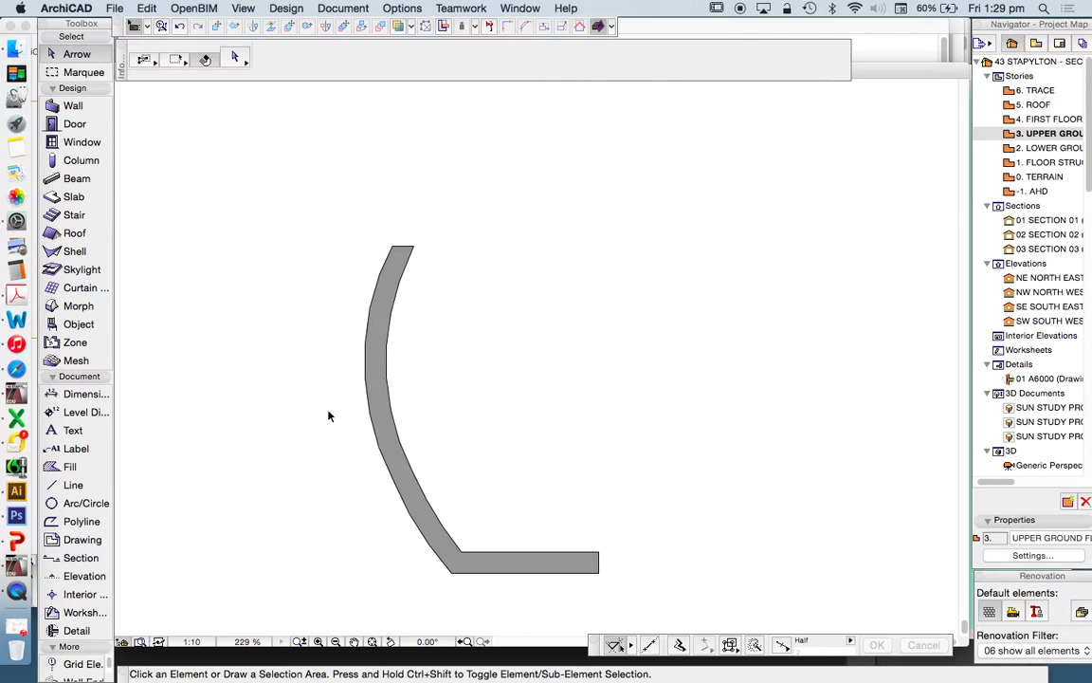
pyautogui.press('super+a')
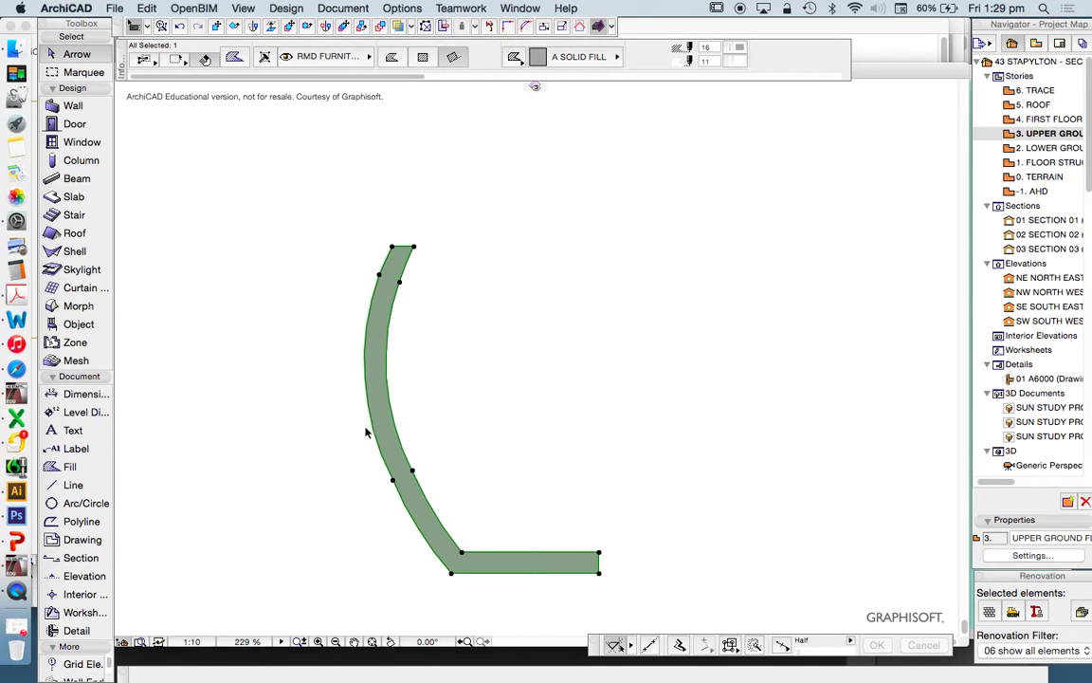
pyautogui.click(319, 384)
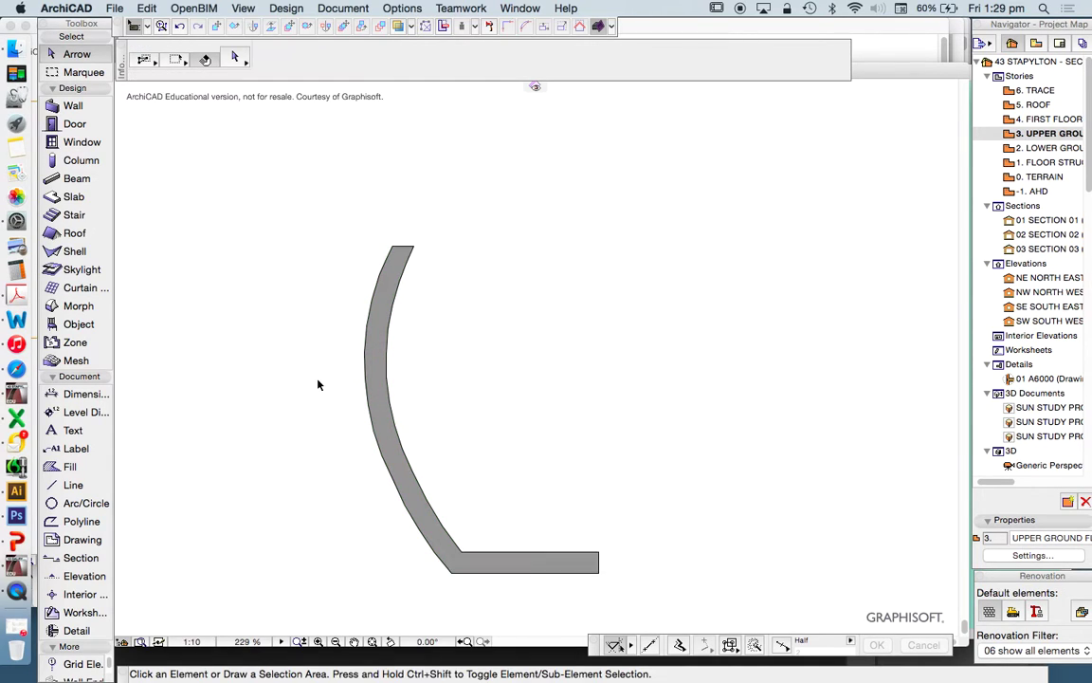
# Activate the Morph tool, check the Window > Palettes menu, and choose the Revolved geometry method
pyautogui.click(79, 306)
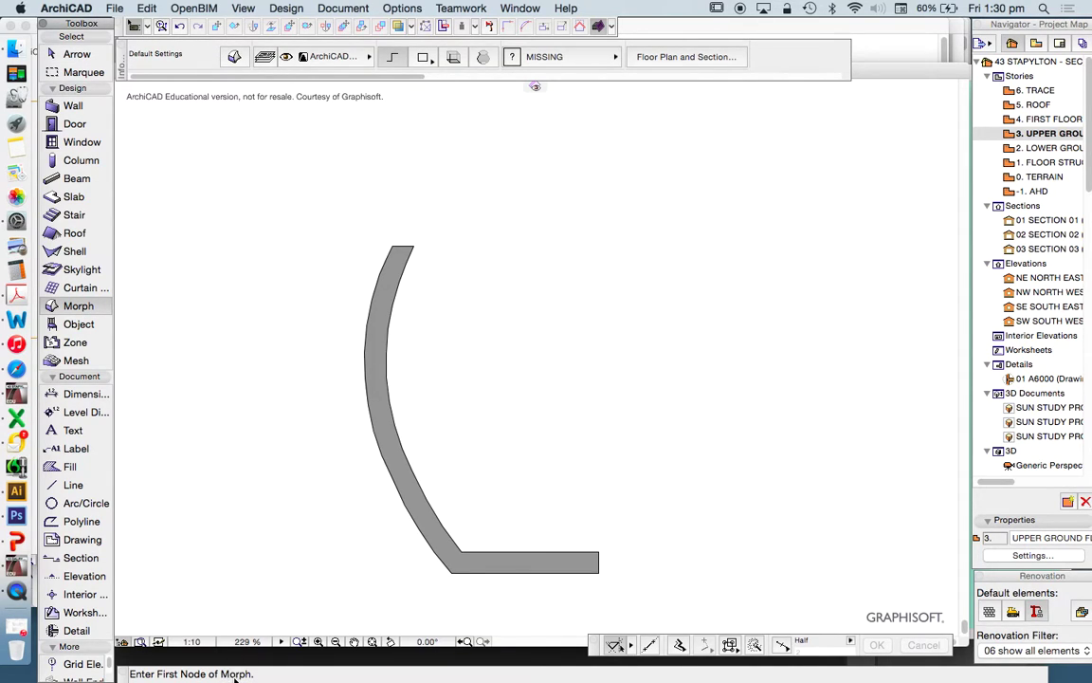
pyautogui.click(520, 7)
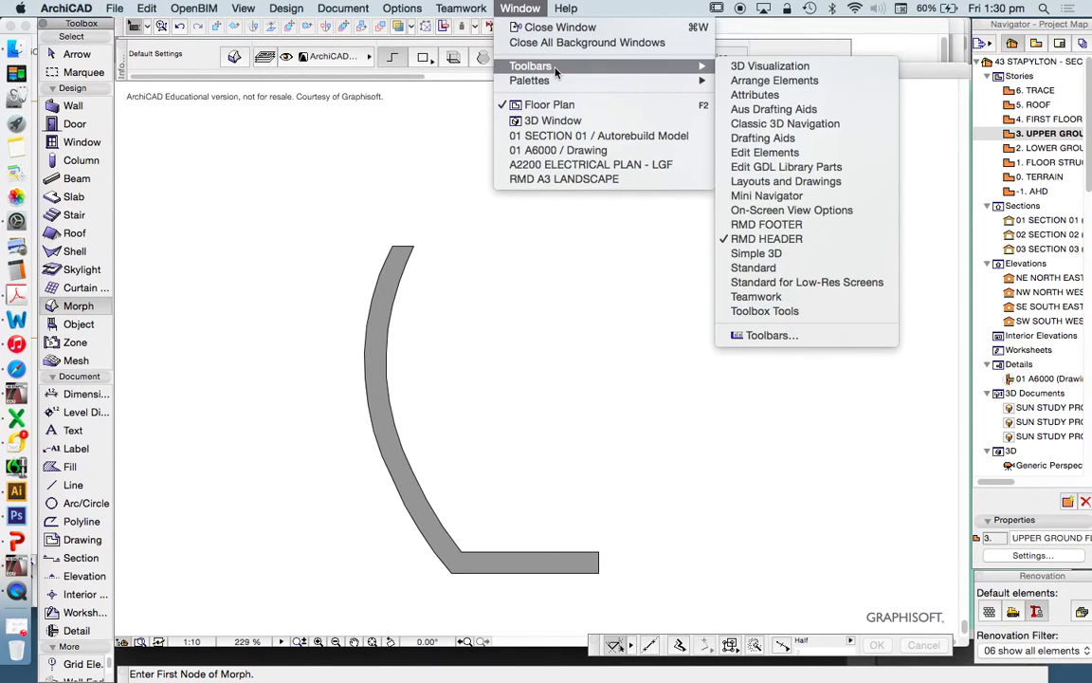
pyautogui.moveTo(557, 82)
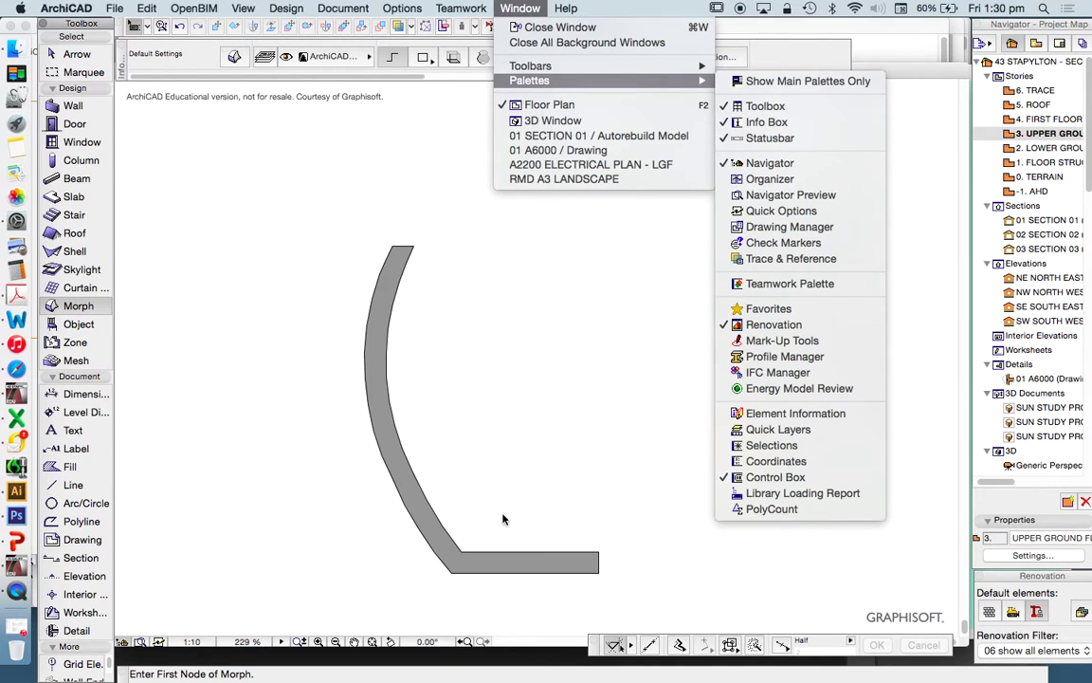
pyautogui.click(547, 437)
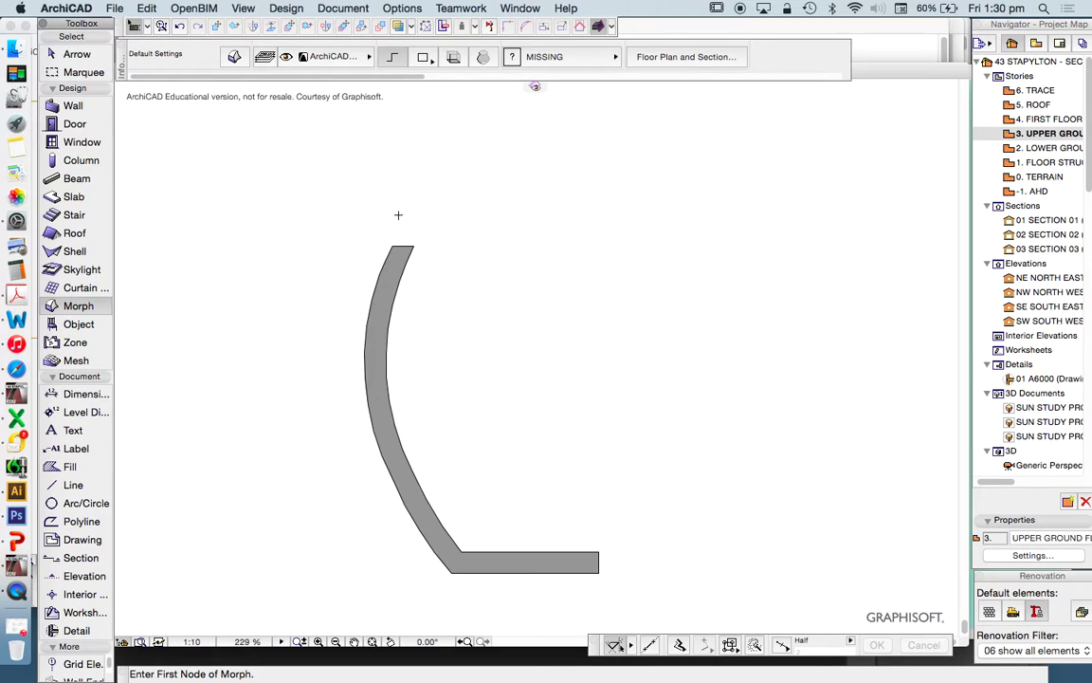
pyautogui.click(484, 59)
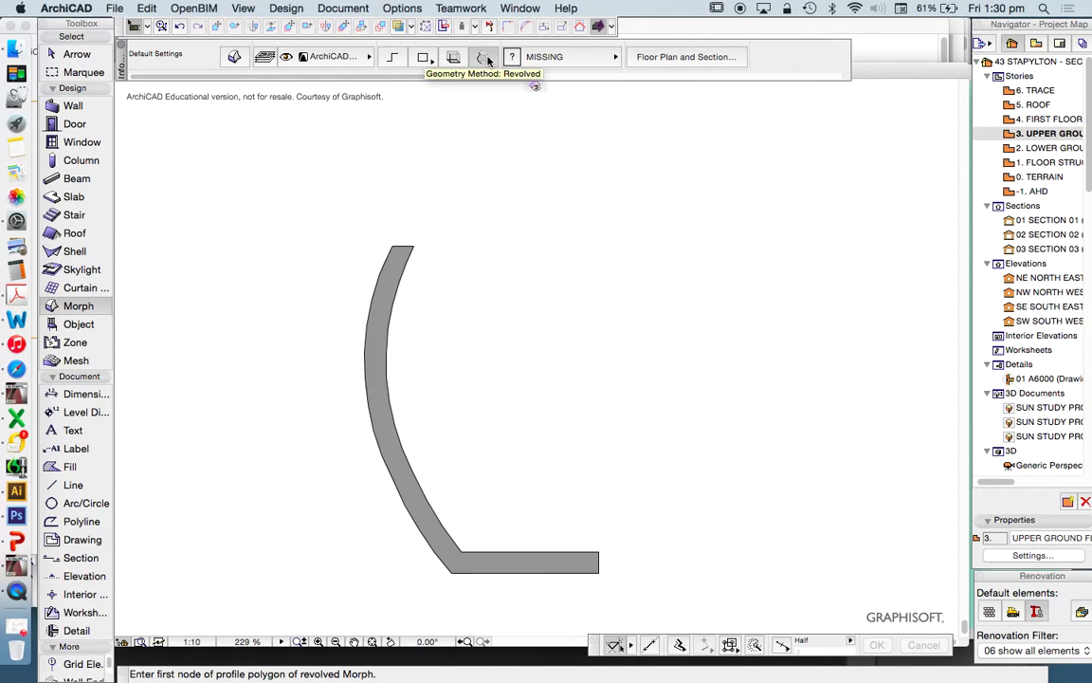
# Set the Morph fill to A_RMD_SOLID FILL and pick the pot-wall fill as the revolve profile
pyautogui.click(580, 59)
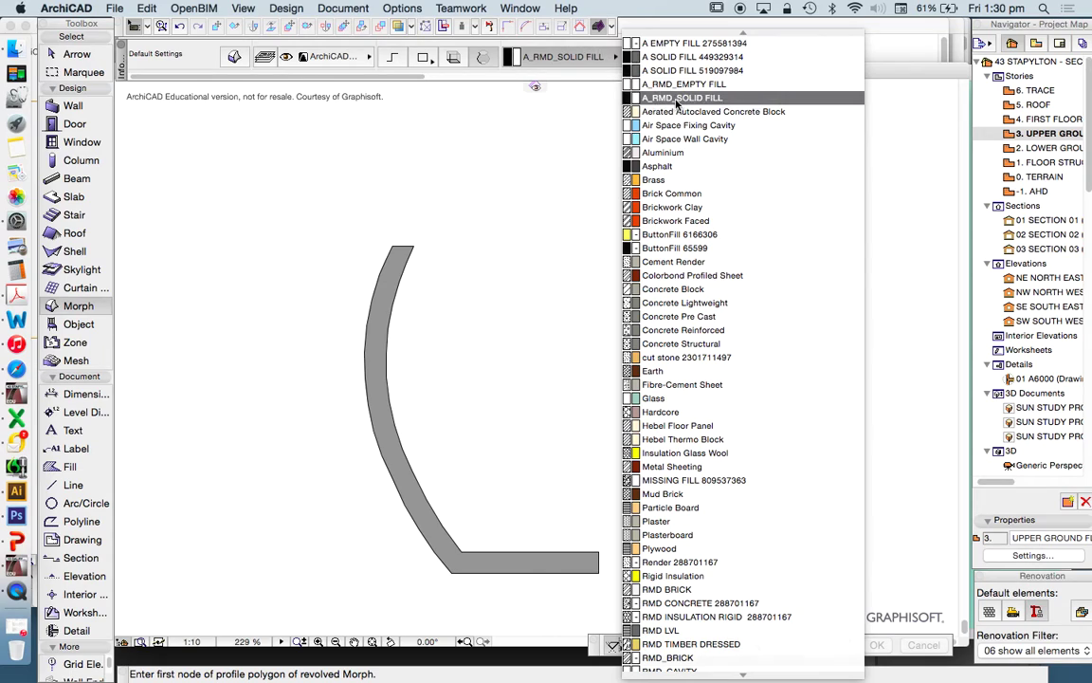
pyautogui.click(679, 99)
pyautogui.scroll(-3, 454, 304)
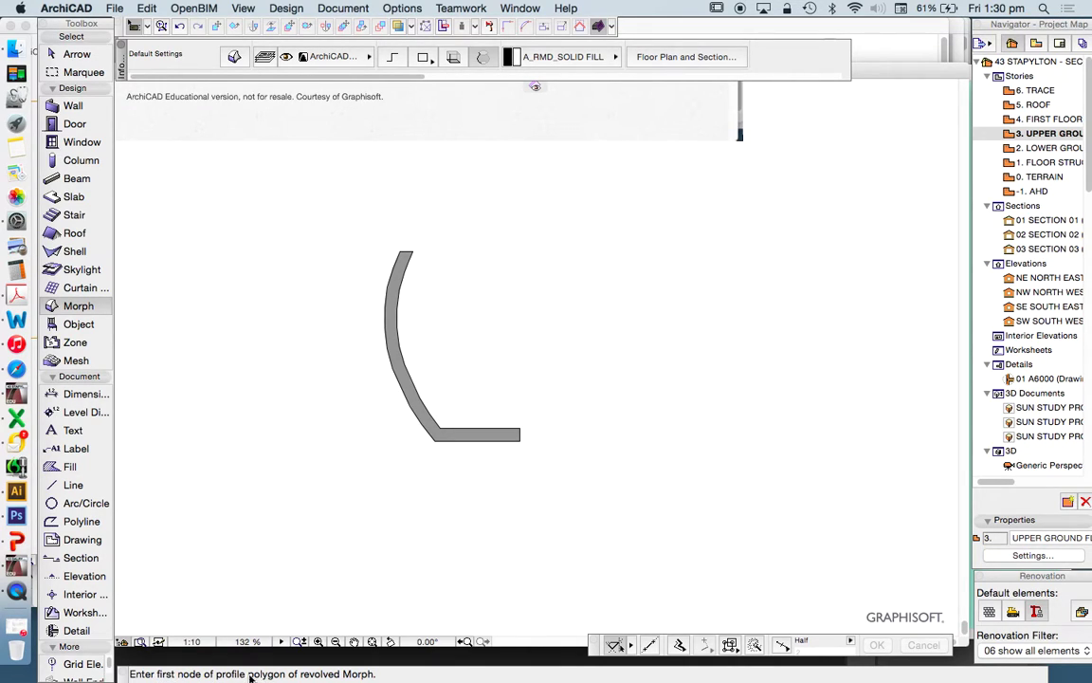
pyautogui.click(479, 432)
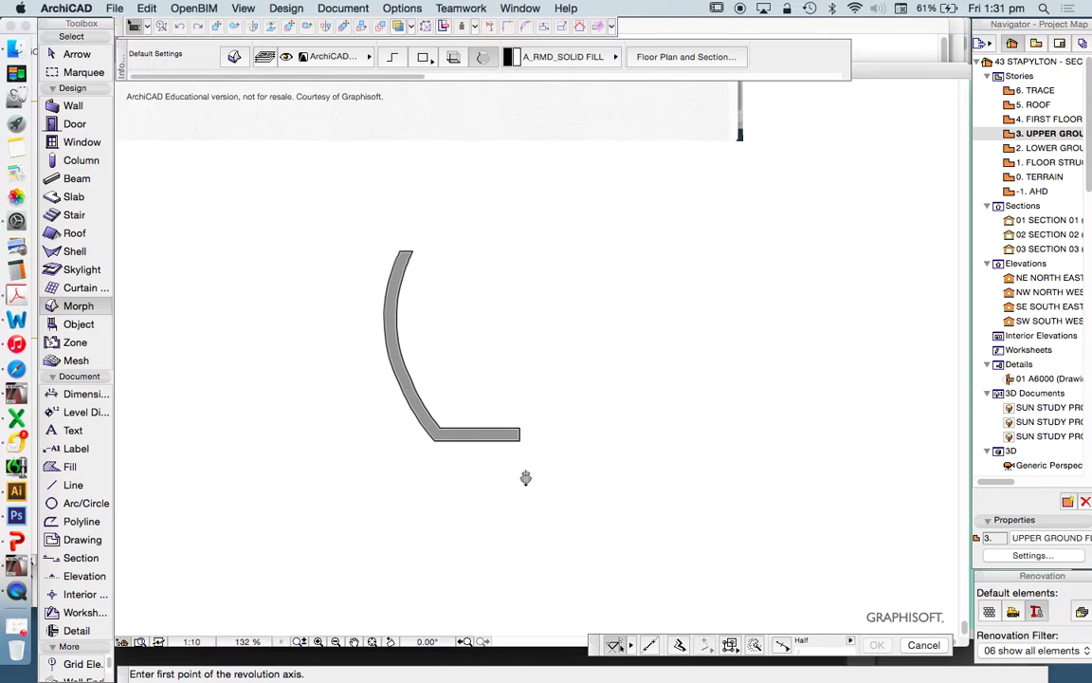
# Draw a vertical axis up from the profile's inner base corner and revolve it 360°
pyautogui.click(516, 423)
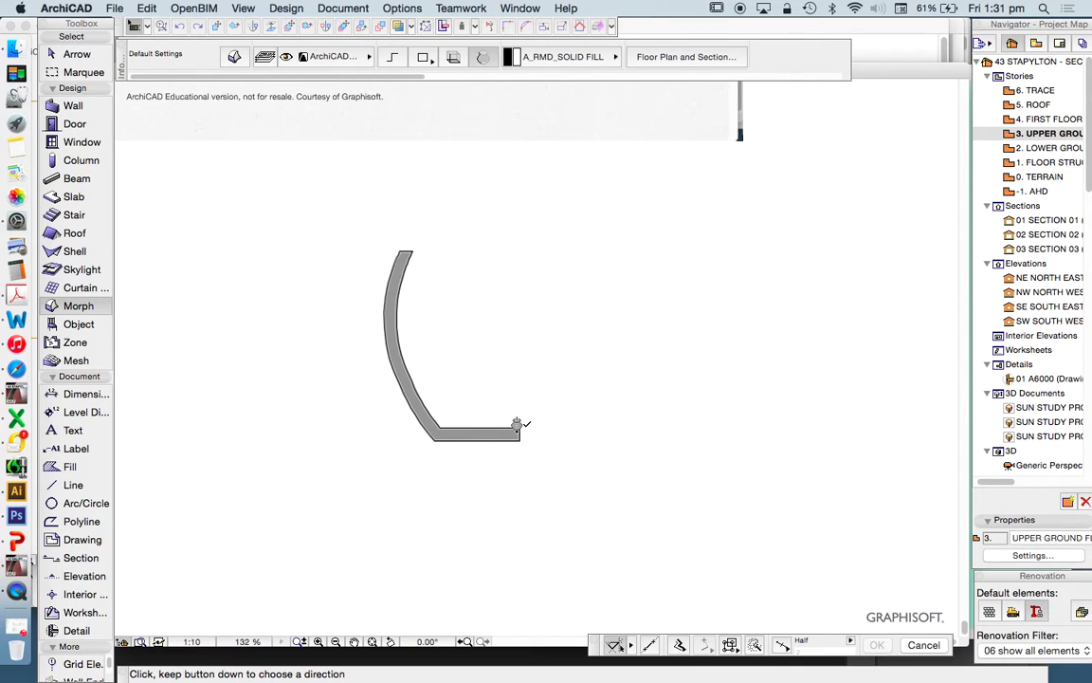
pyautogui.click(517, 422)
pyautogui.click(519, 422)
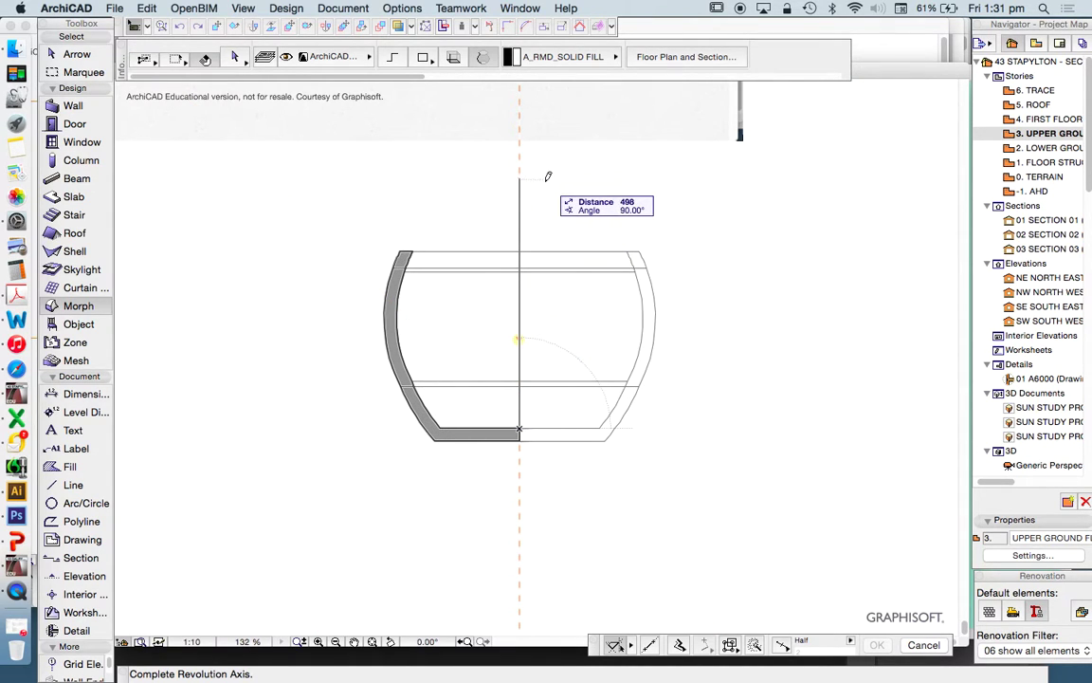
pyautogui.click(546, 186)
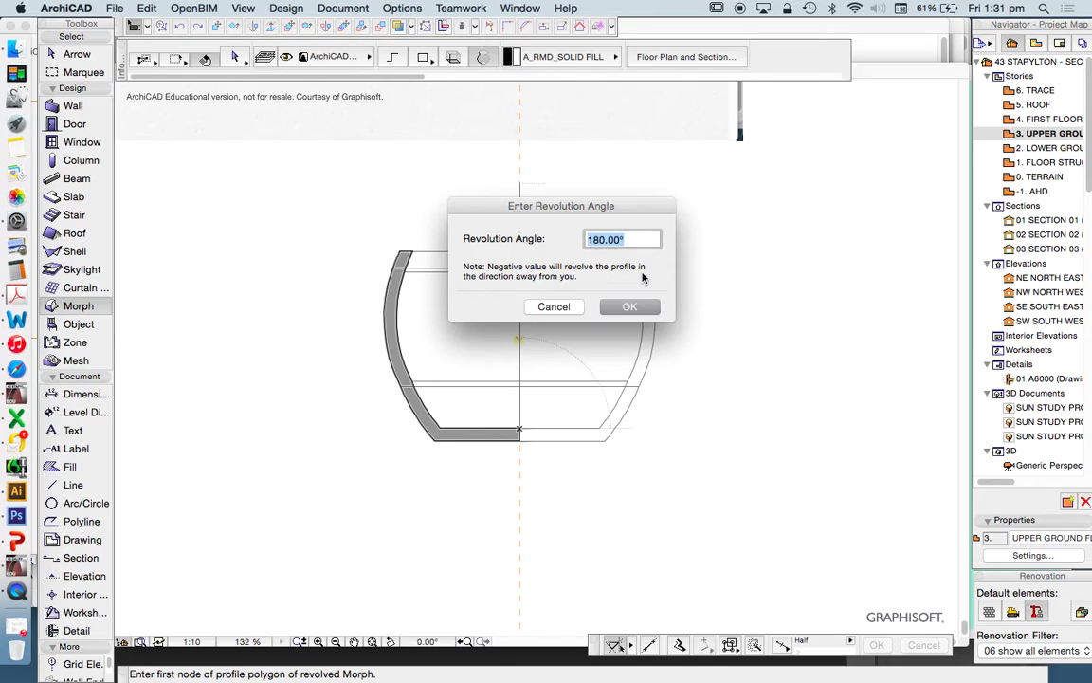
pyautogui.write('360')
pyautogui.press('Return')
pyautogui.press('Escape')
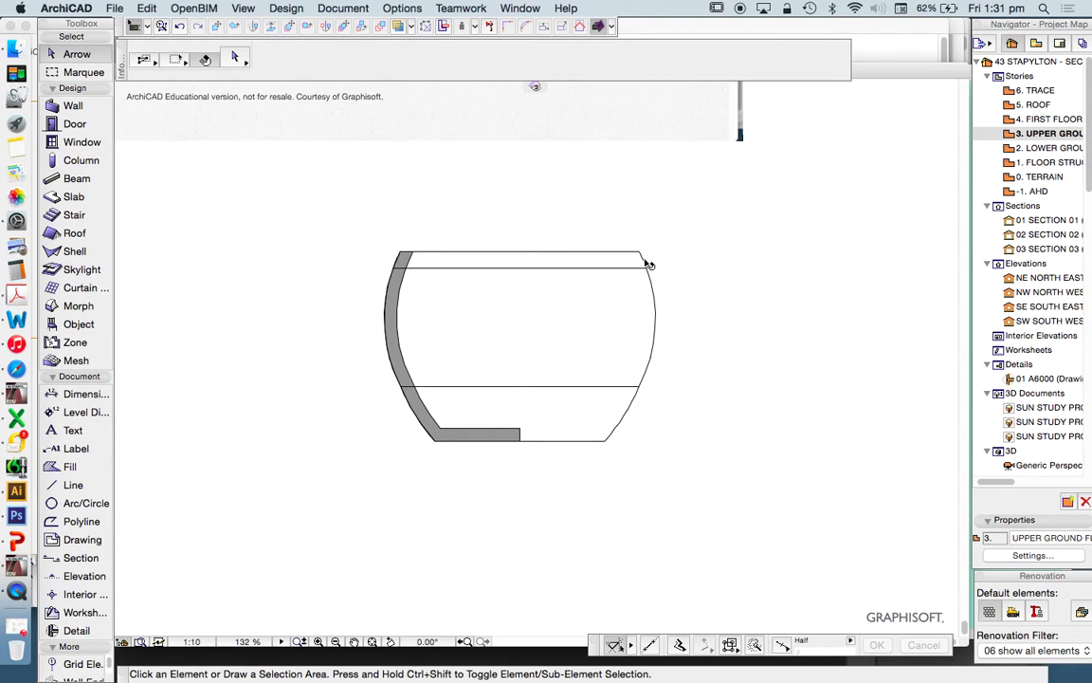
# Show only the new pot Morph in 3D and orbit around it to inspect its shape
pyautogui.click(646, 261)
pyautogui.rightClick(707, 227)
pyautogui.click(758, 516)
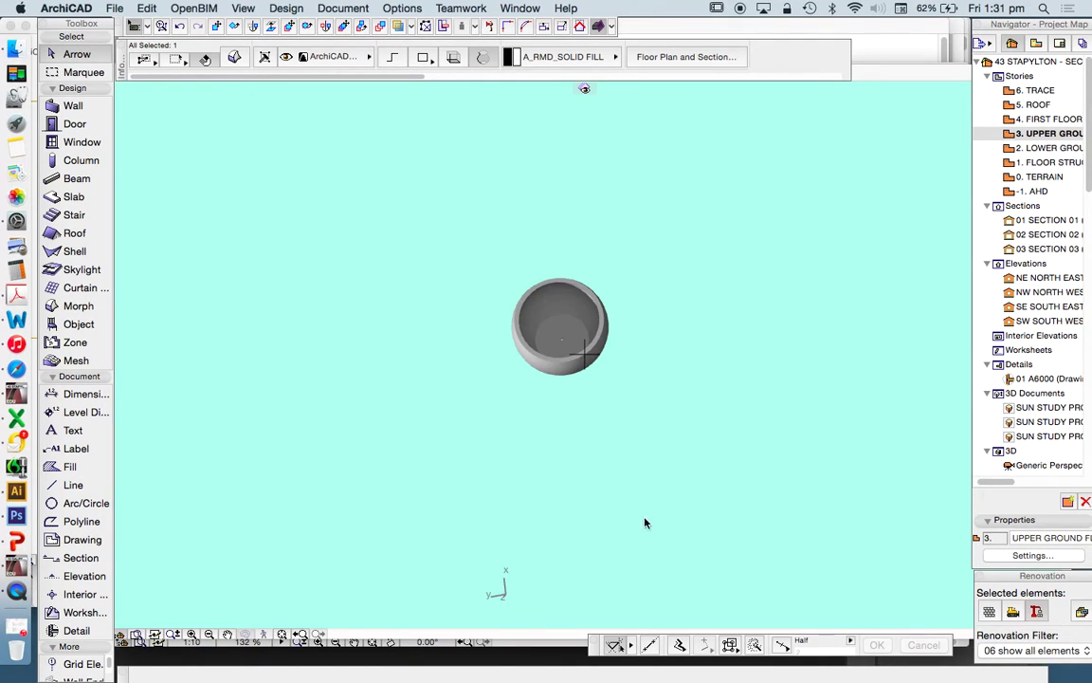
pyautogui.keyDown('shift'); pyautogui.moveTo(634, 487); pyautogui.dragTo(415, 512, button='middle'); pyautogui.keyUp('shift')
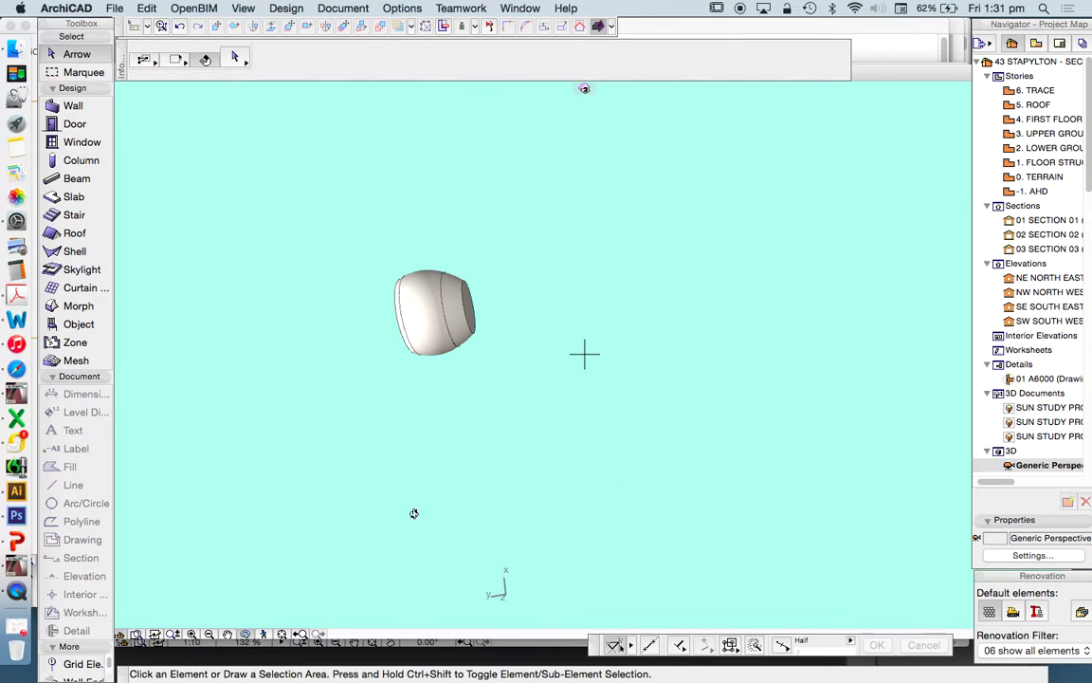
pyautogui.moveTo(500, 423)
pyautogui.keyDown('shift'); pyautogui.mouseDown(button='middle')
pyautogui.moveTo(636, 253)
pyautogui.moveTo(845, 269)
pyautogui.moveTo(568, 349)
pyautogui.moveTo(643, 373)
pyautogui.moveTo(754, 359)
pyautogui.moveTo(642, 416)
pyautogui.moveTo(568, 415)
pyautogui.moveTo(415, 383)
pyautogui.moveTo(473, 247)
pyautogui.moveTo(556, 341)
pyautogui.moveTo(342, 299)
pyautogui.moveTo(615, 308)
pyautogui.moveTo(742, 332)
pyautogui.moveTo(682, 366)
pyautogui.moveTo(536, 370)
pyautogui.moveTo(486, 354)
pyautogui.moveTo(541, 290)
pyautogui.moveTo(607, 275)
pyautogui.moveTo(825, 188)
pyautogui.mouseUp(button='middle'); pyautogui.keyUp('shift')
pyautogui.keyDown('shift'); pyautogui.moveTo(571, 304); pyautogui.dragTo(526, 319, button='middle'); pyautogui.keyUp('shift')
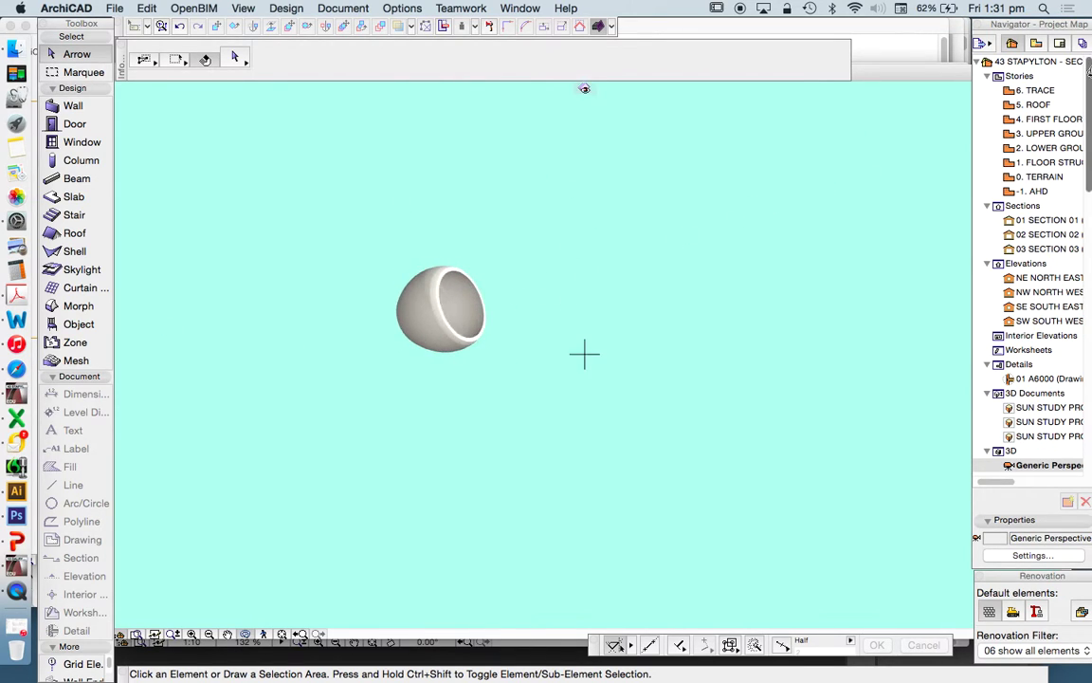
# Return to the 3. UPPER GROUND FLOOR plan, zoom out, and open the Slab default settings
pyautogui.click(1028, 133)
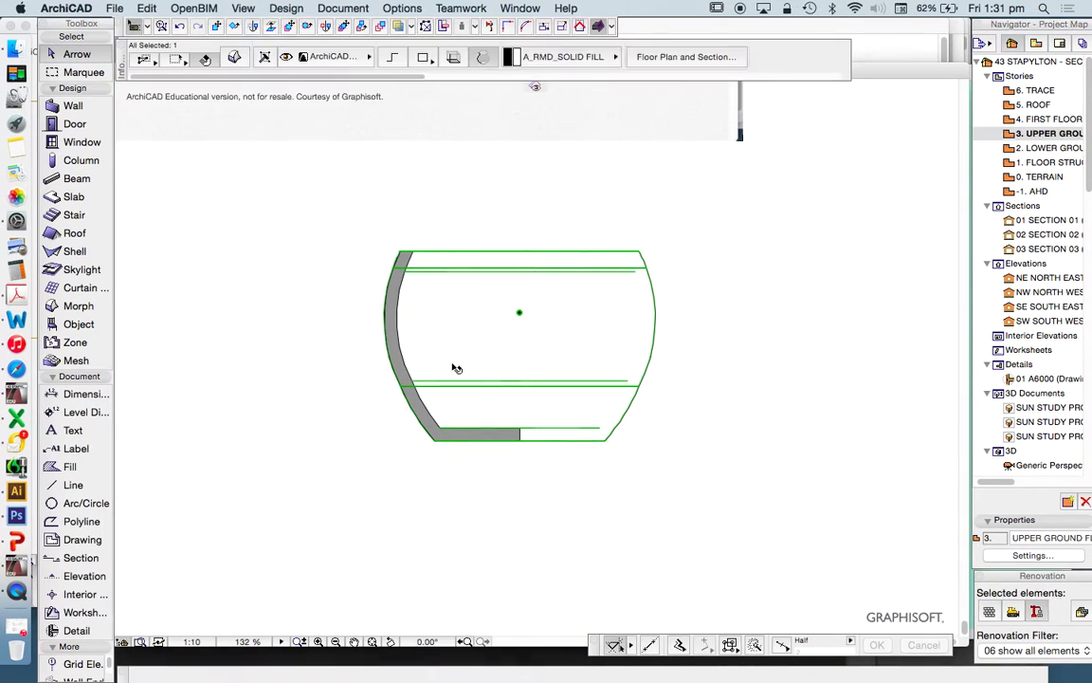
pyautogui.scroll(-2, 470, 368)
pyautogui.scroll(-4, 275, 319)
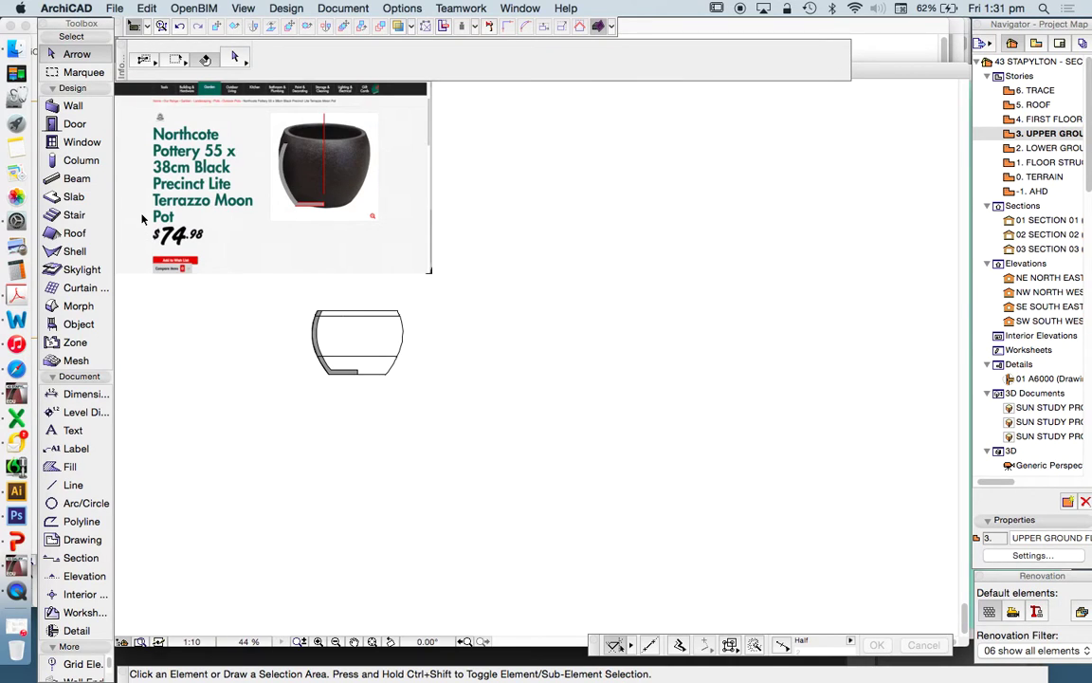
pyautogui.click(73, 196)
pyautogui.click(234, 57)
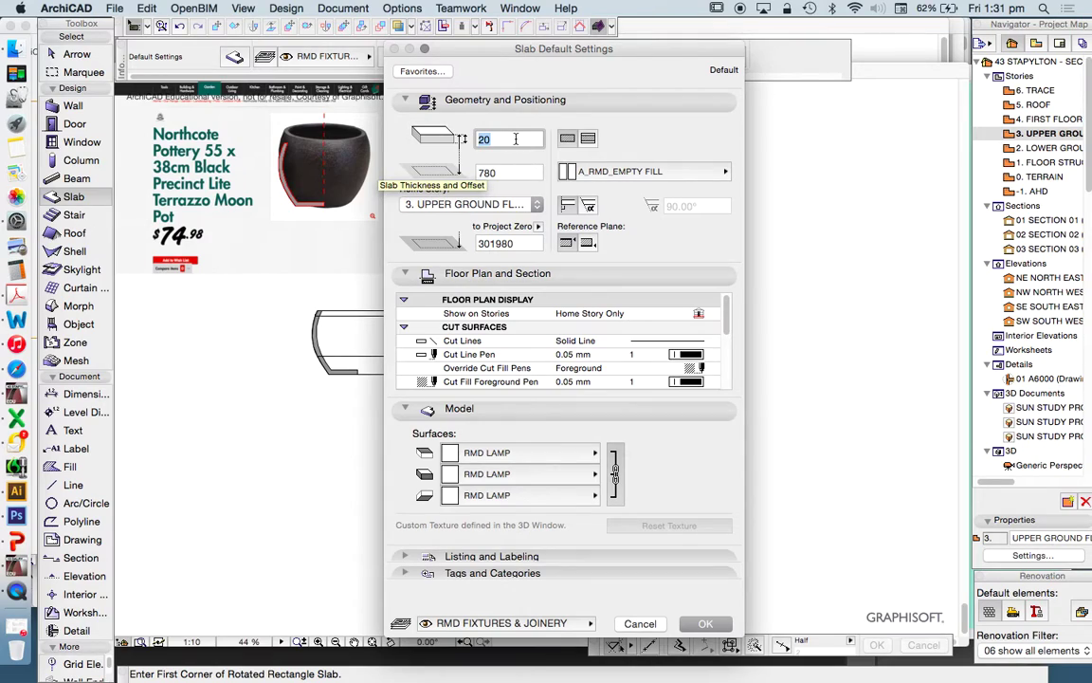
# Set slab thickness to 100 and draw a rotated rectangular slab with 1000 sides
pyautogui.write('1000')
pyautogui.press('Return')
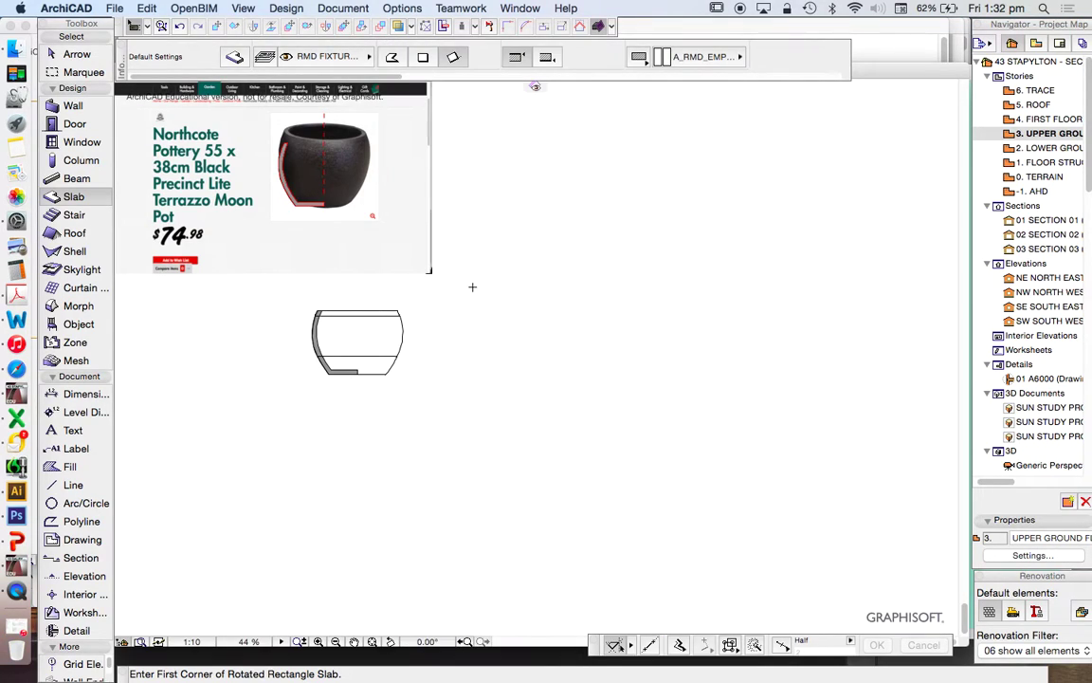
pyautogui.click(453, 333)
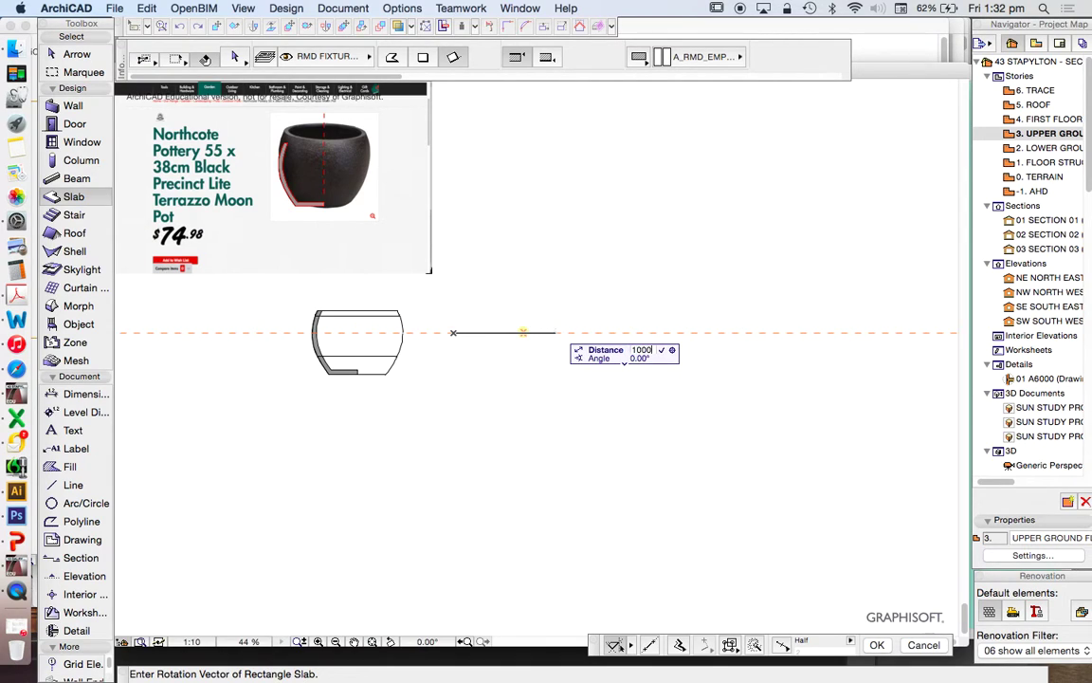
pyautogui.click(621, 333)
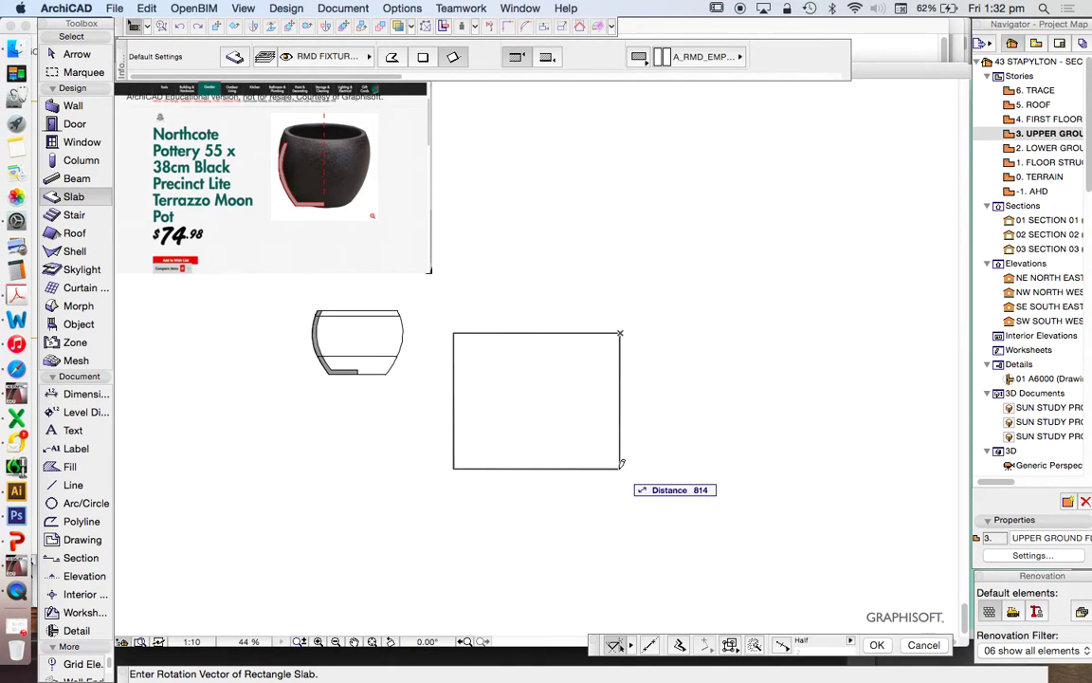
pyautogui.write('1000')
pyautogui.press('Return')
# Move the new slab beside the pot and select it together with the pot
pyautogui.moveTo(610, 452); pyautogui.dragTo(640, 394)
pyautogui.moveTo(576, 366); pyautogui.dragTo(541, 343)
pyautogui.keyDown('shift'); pyautogui.click(368, 345); pyautogui.keyUp('shift')
pyautogui.rightClick(621, 190)
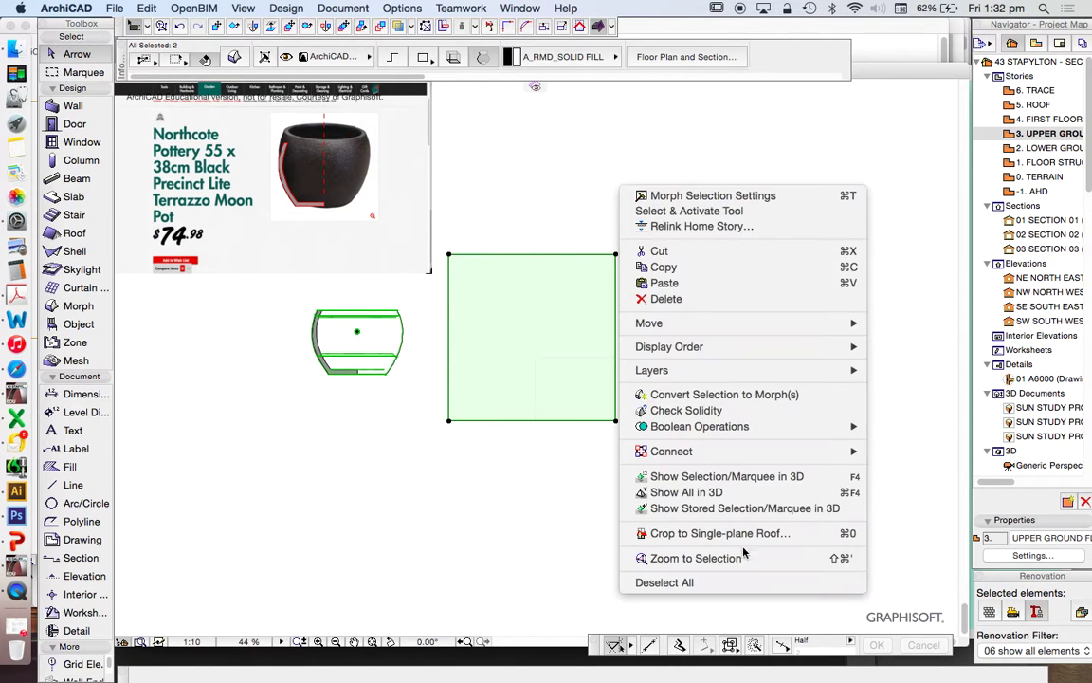
# Show the pot and slab together in 3D, orbit around them, and select the pot
pyautogui.click(746, 477)
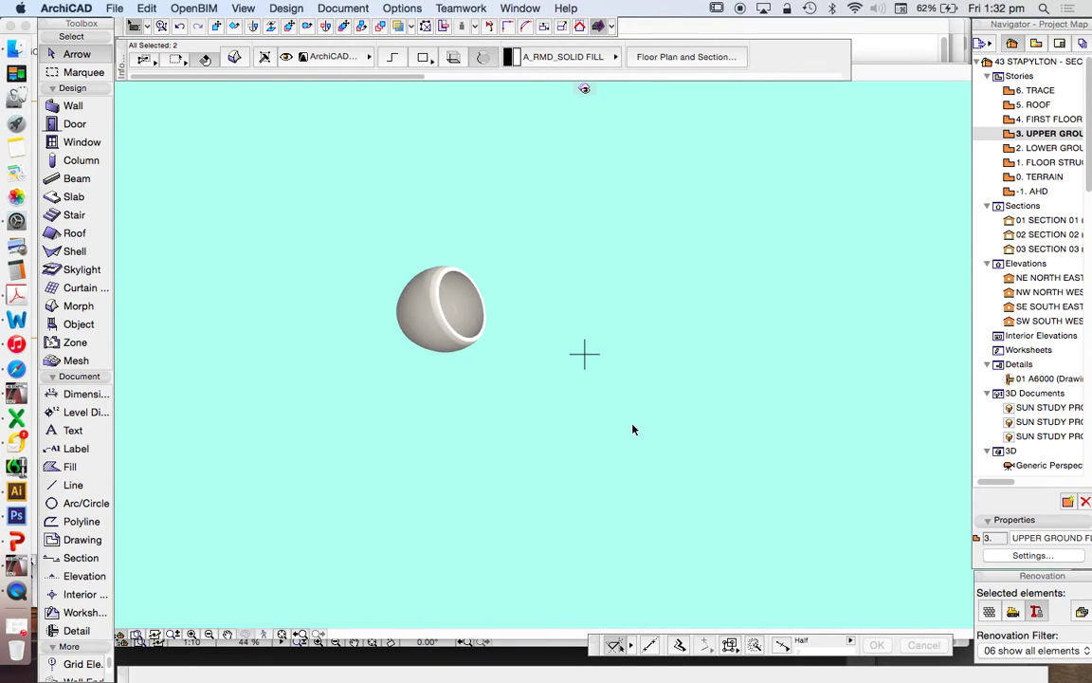
pyautogui.keyDown('shift'); pyautogui.moveTo(583, 354); pyautogui.dragTo(503, 340, button='middle'); pyautogui.keyUp('shift')
pyautogui.scroll(5, 503, 339)
pyautogui.keyDown('shift'); pyautogui.moveTo(422, 366); pyautogui.dragTo(297, 396, button='middle'); pyautogui.keyUp('shift')
pyautogui.click(258, 403)
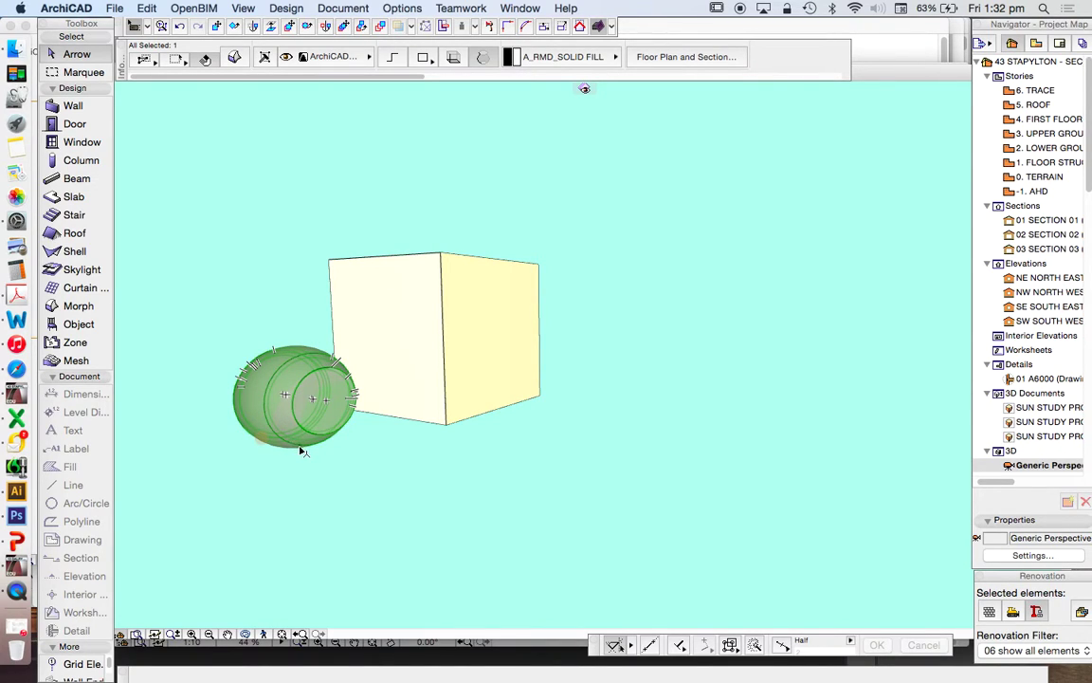
pyautogui.keyDown('shift'); pyautogui.moveTo(221, 574); pyautogui.dragTo(446, 409, button='middle'); pyautogui.keyUp('shift')
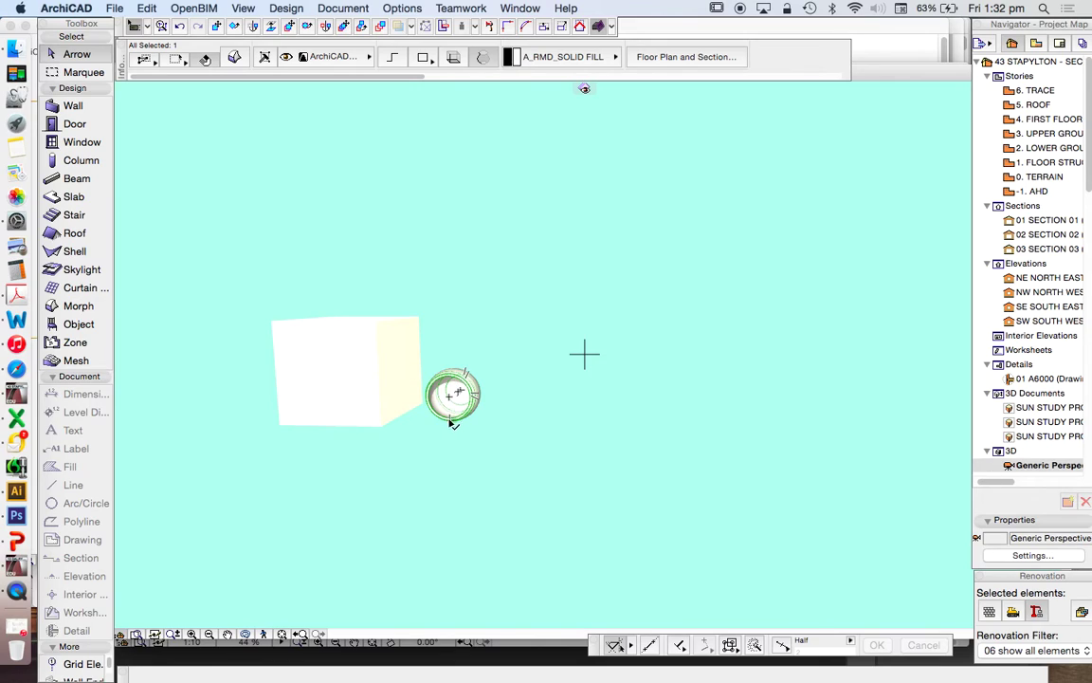
pyautogui.click(453, 421)
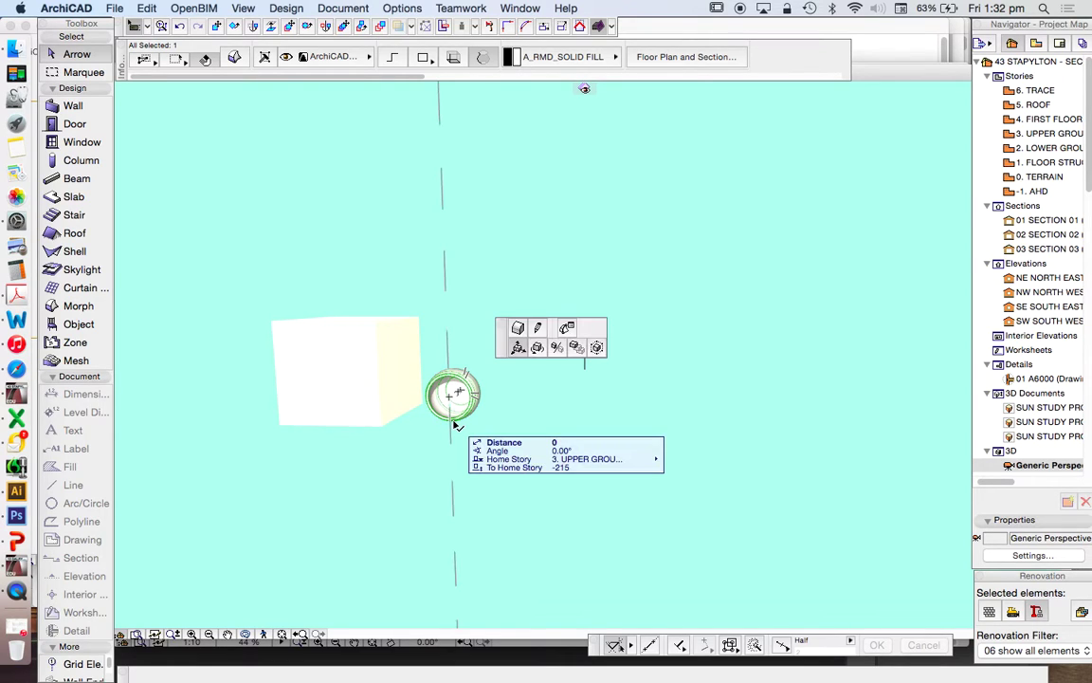
# Rotate the pot -270° so it stands upright, deselect it, and return to the floor plan
pyautogui.click(537, 349)
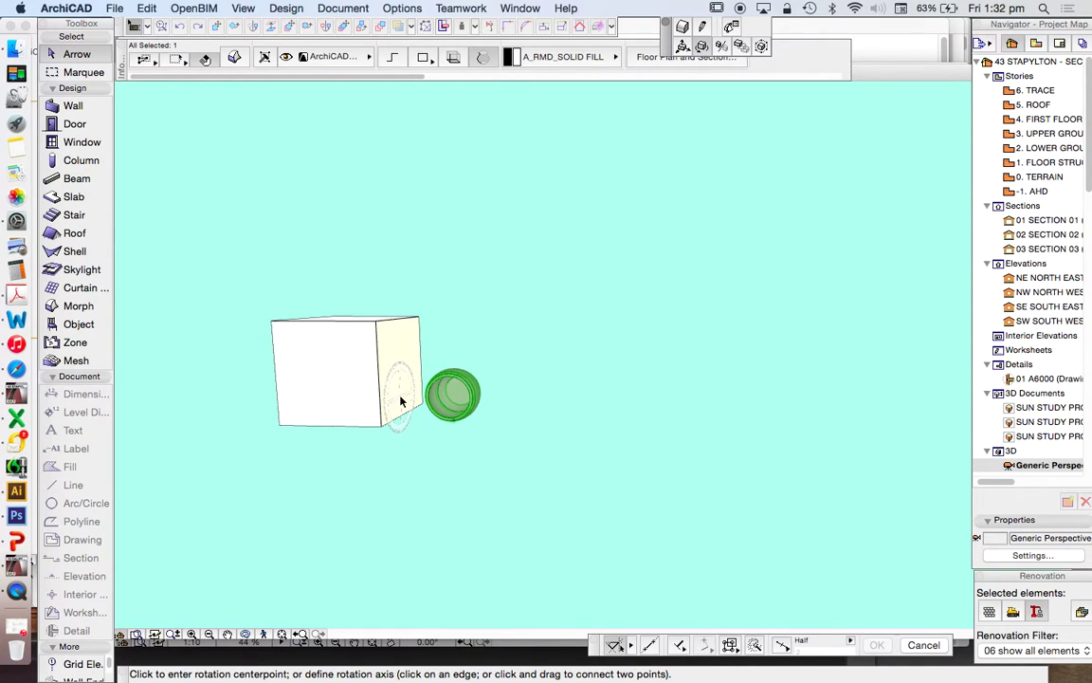
pyautogui.click(488, 362)
pyautogui.click(489, 362)
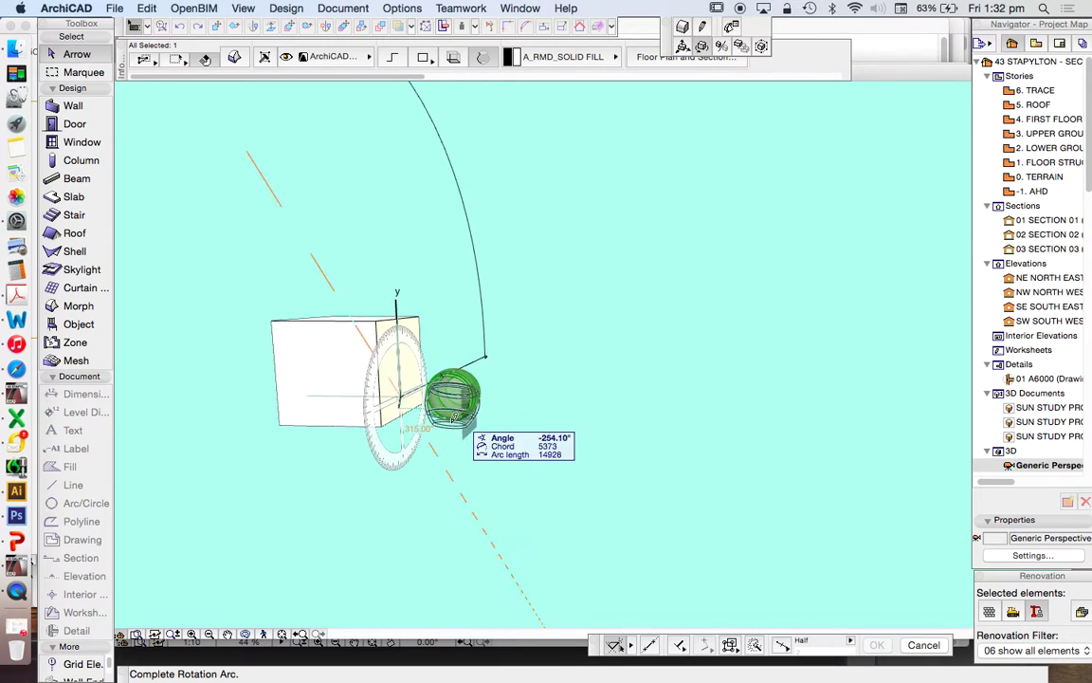
pyautogui.click(408, 474)
pyautogui.click(623, 232)
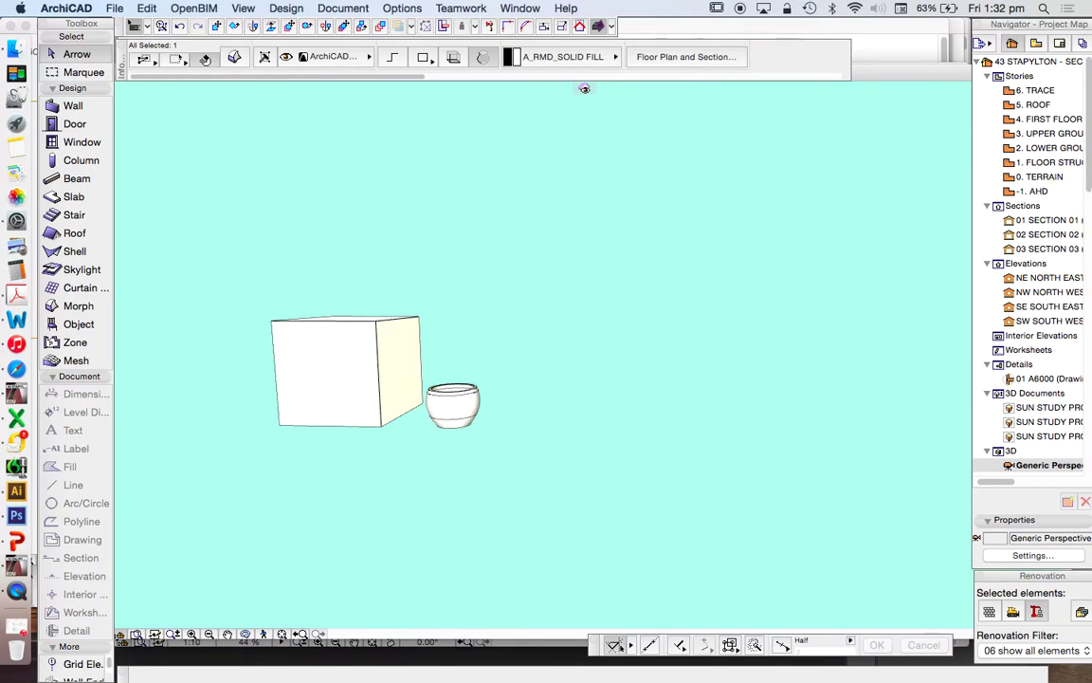
pyautogui.doubleClick(1034, 135)
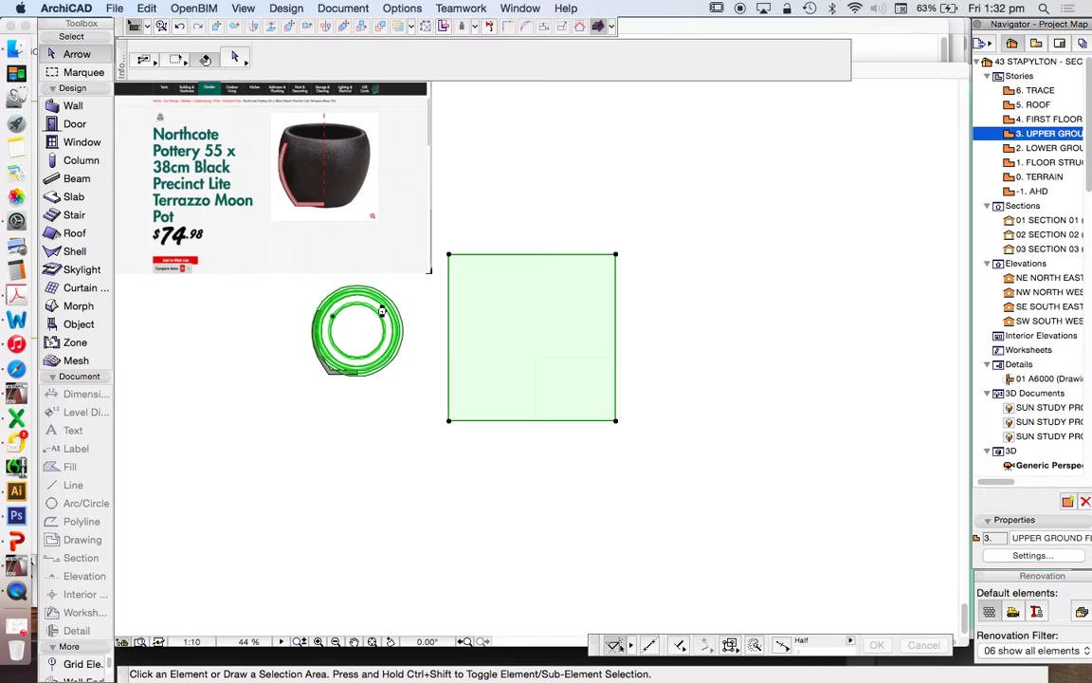
# Drag the pot below its profile shape on the plan and show it alone in 3D
pyautogui.click(388, 316)
pyautogui.moveTo(379, 311); pyautogui.dragTo(379, 424)
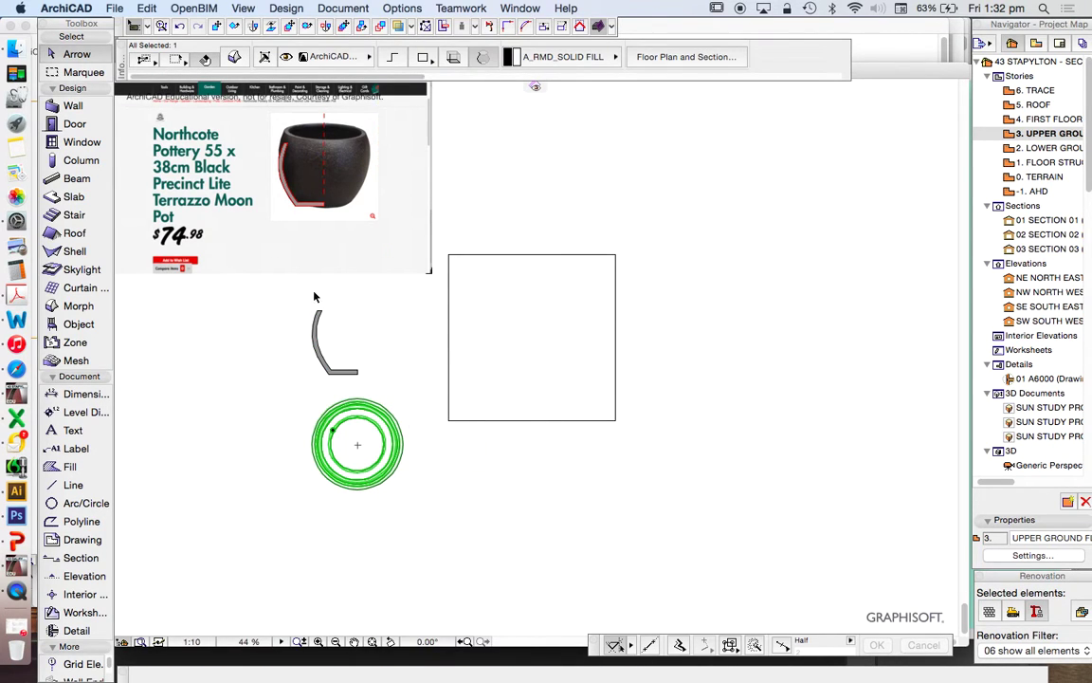
pyautogui.rightClick(681, 313)
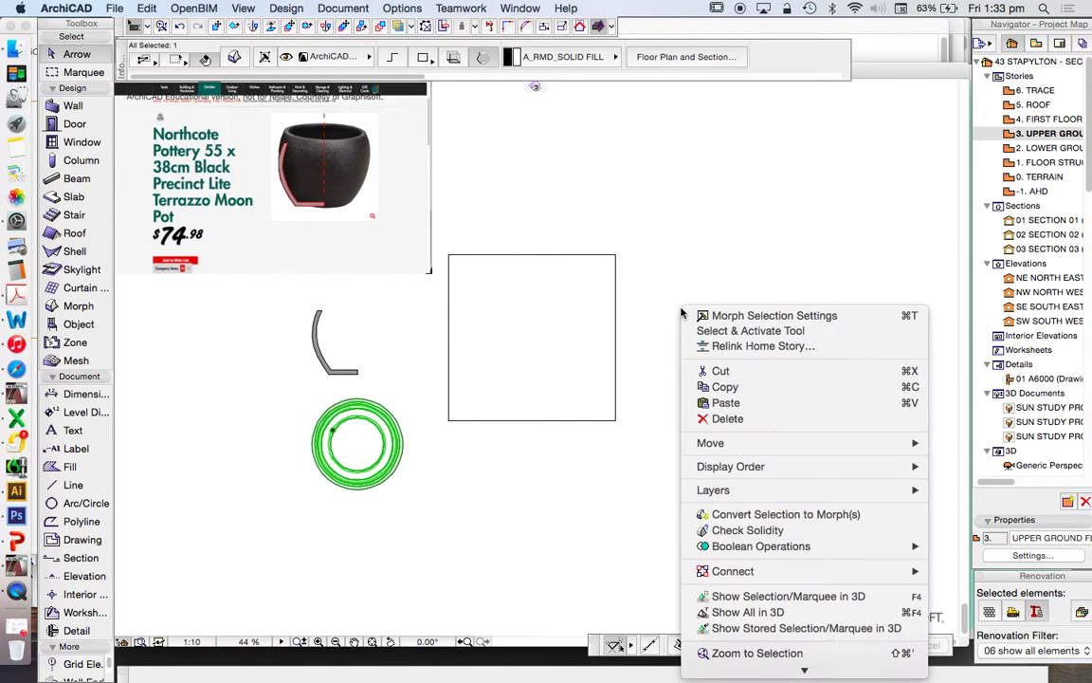
pyautogui.click(713, 593)
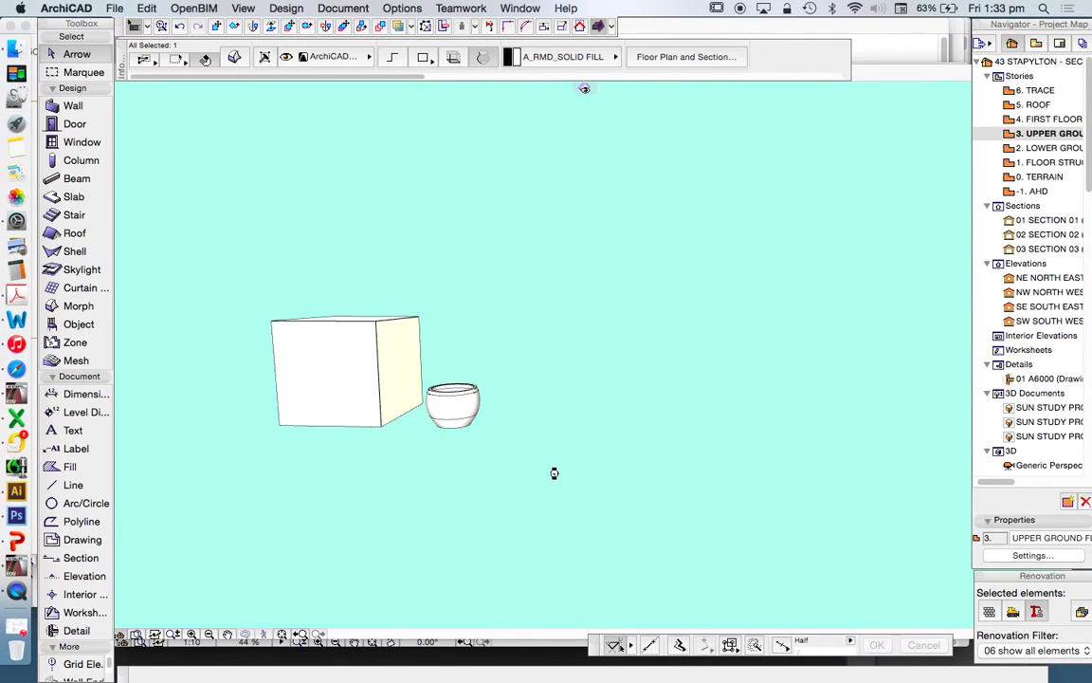
pyautogui.click(455, 417)
# Give the pot an RMD CONCRETE surface in its Morph settings, then orbit to look inside
pyautogui.scroll(3, 471, 391)
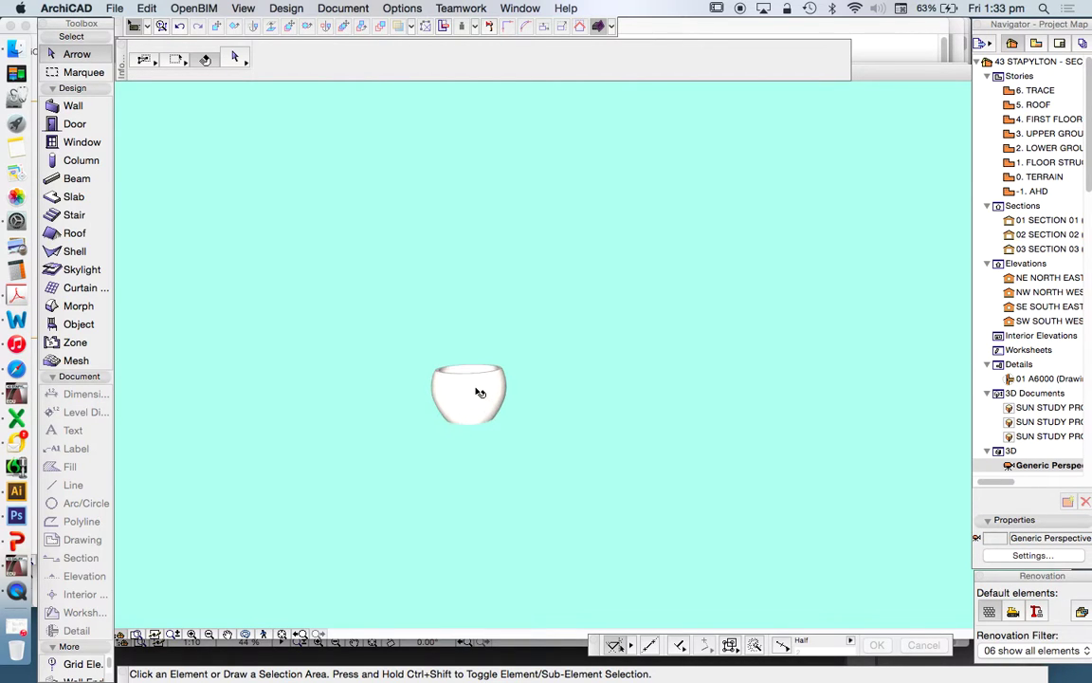
pyautogui.click(474, 397)
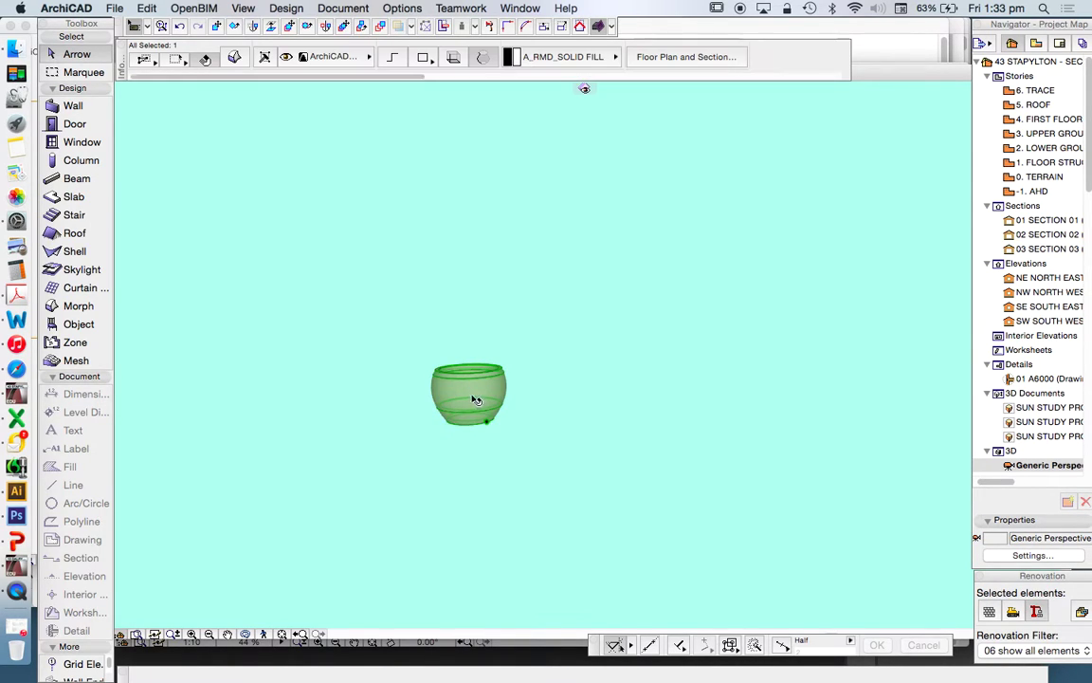
pyautogui.click(206, 55)
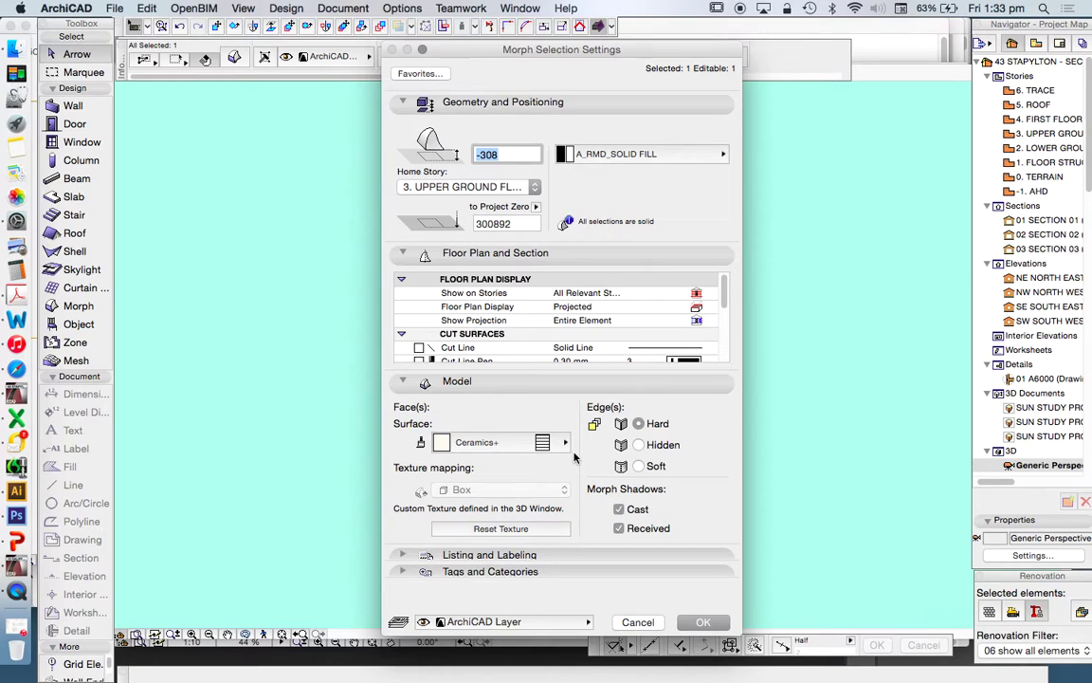
pyautogui.click(510, 452)
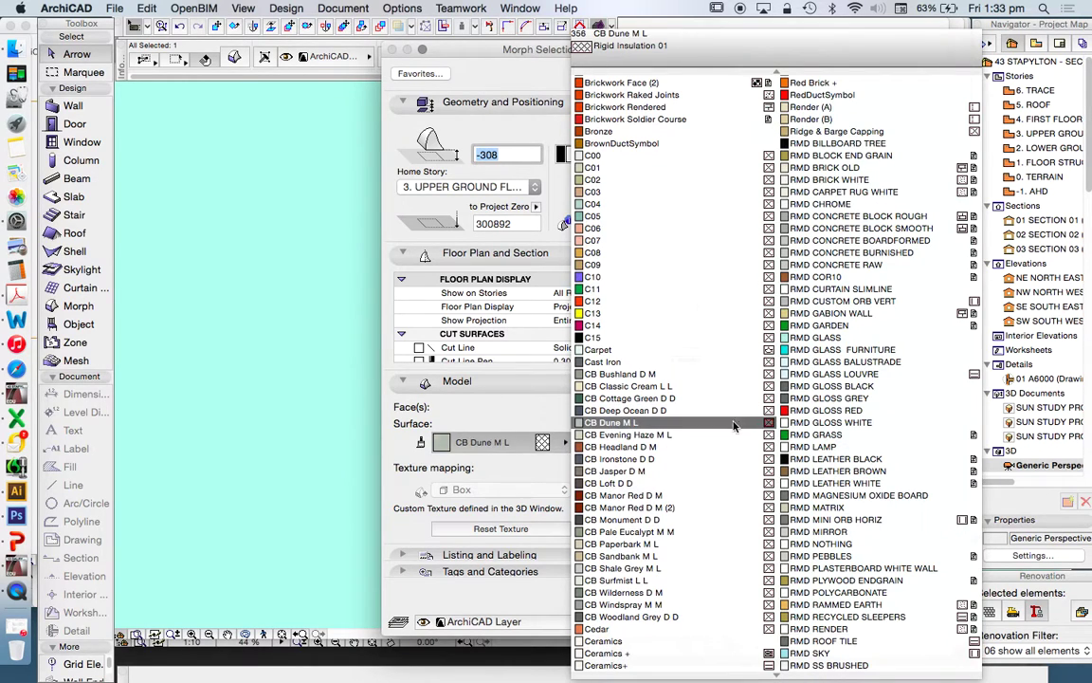
pyautogui.click(840, 253)
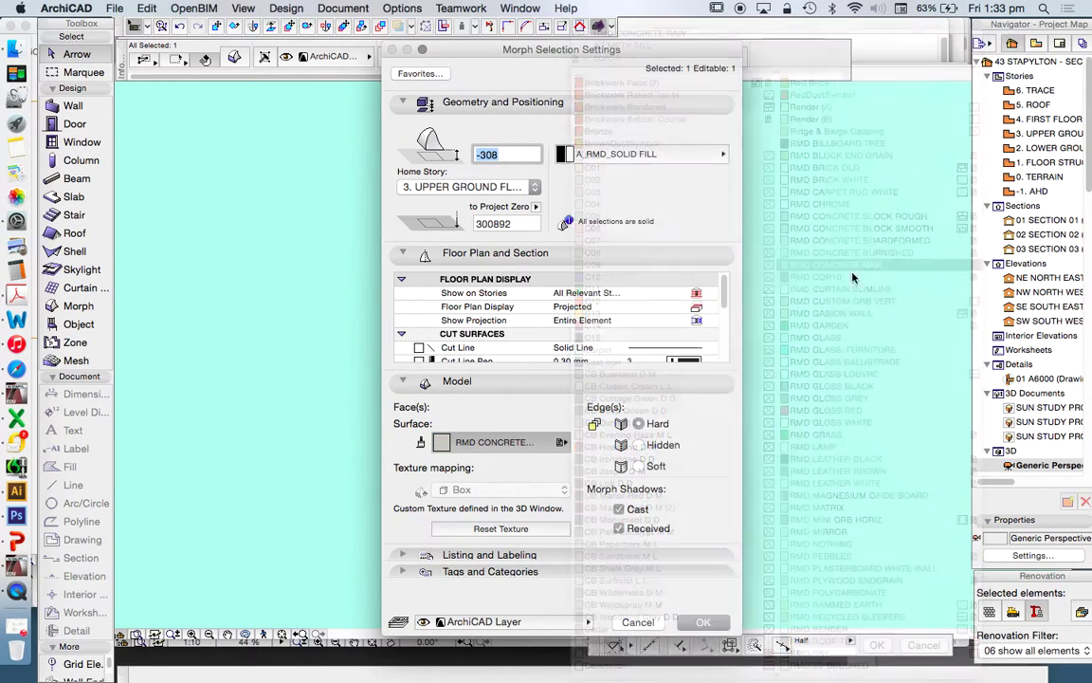
pyautogui.click(703, 622)
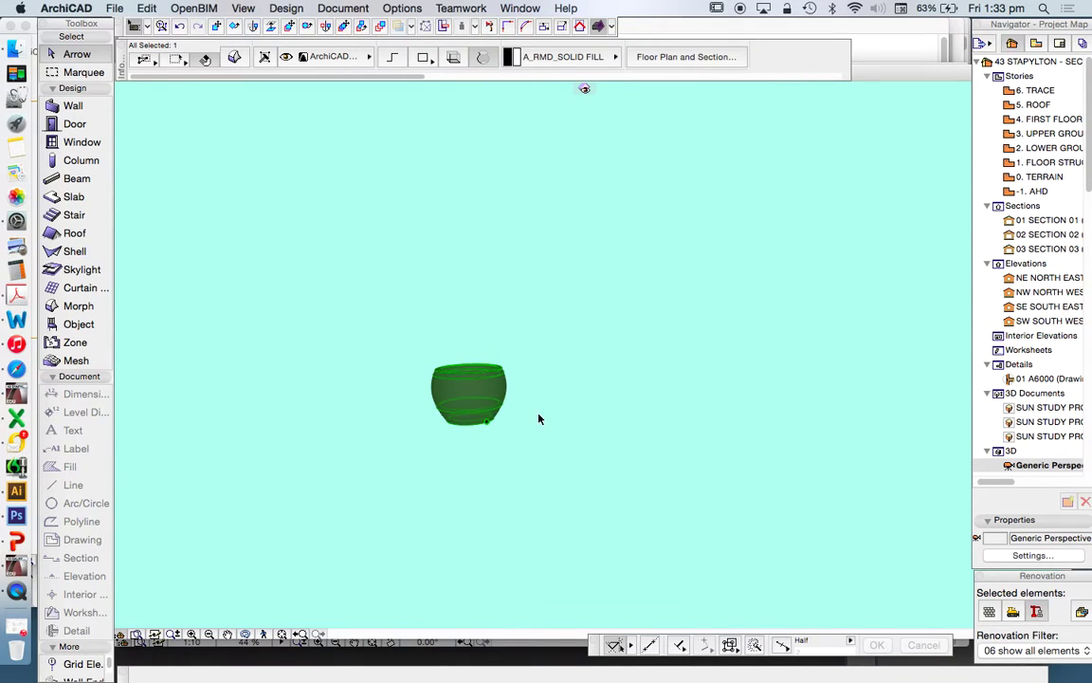
pyautogui.moveTo(354, 495); pyautogui.dragTo(840, 330)
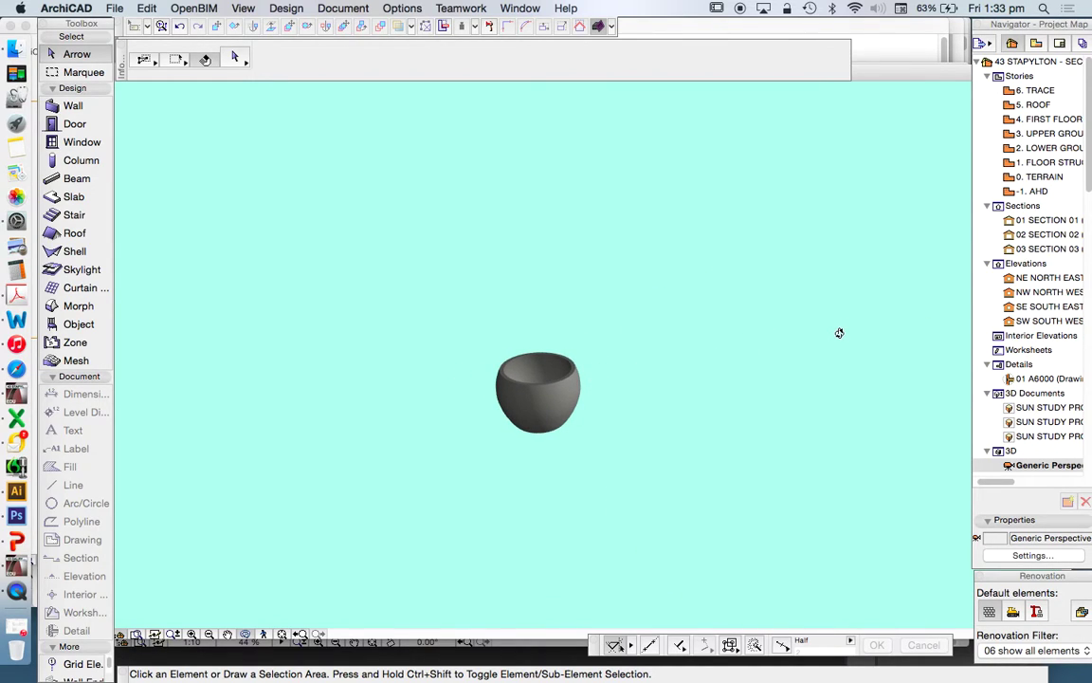
# Orbit around the pot to inspect its hollow interior, then return to the 3. UPPER GROUND FLOOR plan
pyautogui.moveTo(838, 333); pyautogui.dragTo(585, 356)
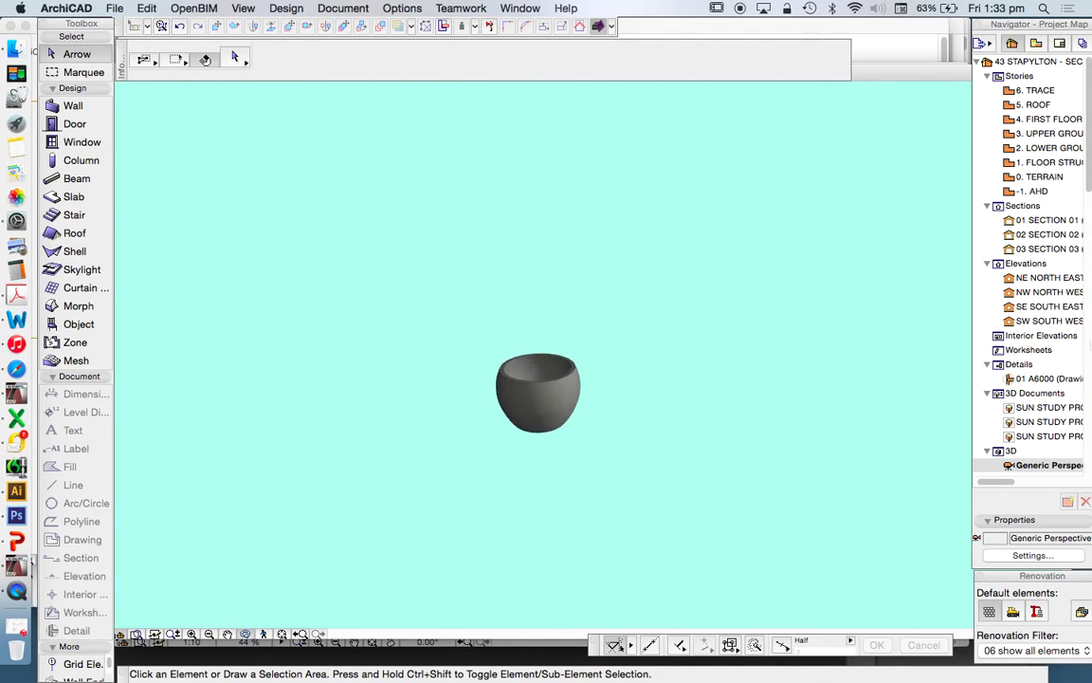
pyautogui.doubleClick(1039, 134)
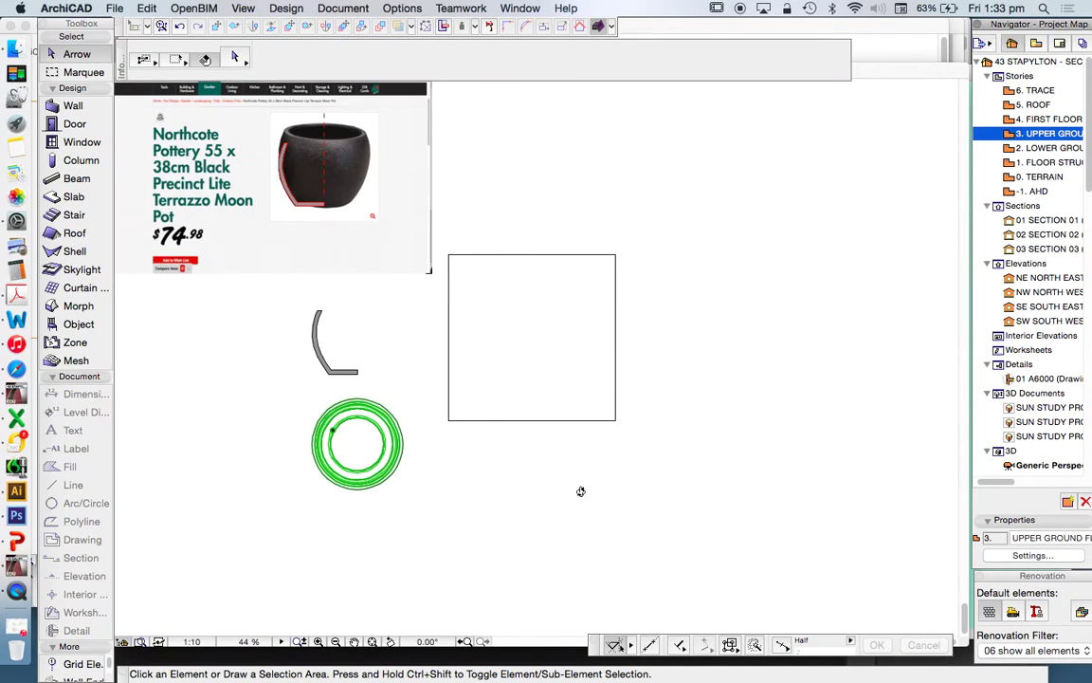
# Clear the plan selection, select the concrete pot Morph, then deselect it
pyautogui.click(410, 488)
pyautogui.click(396, 503)
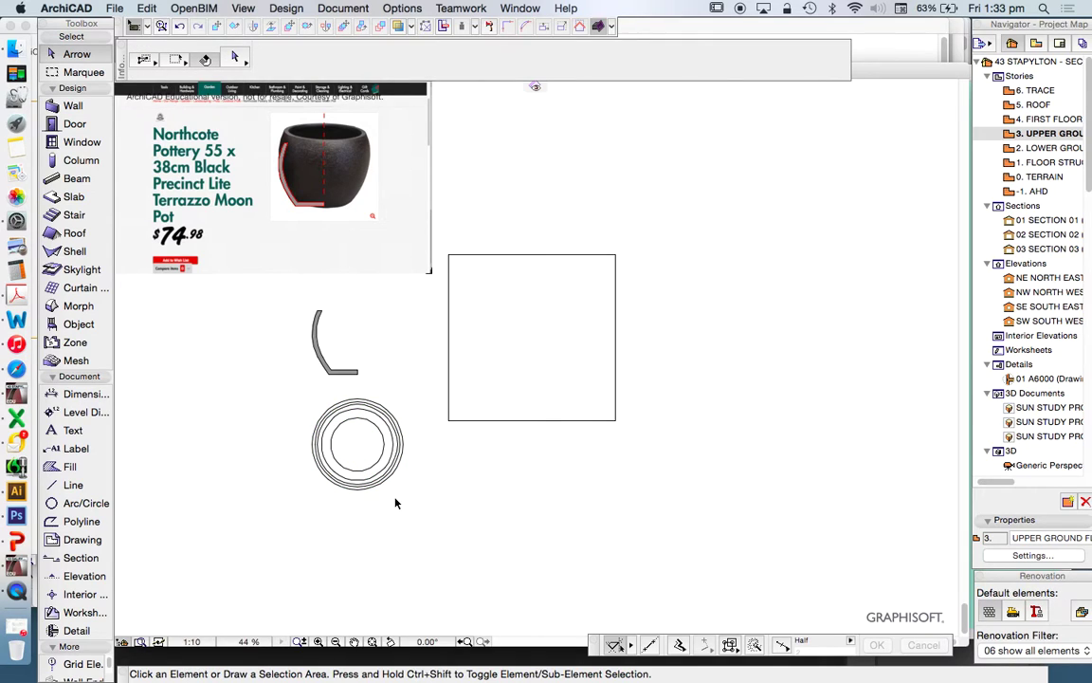
pyautogui.click(348, 430)
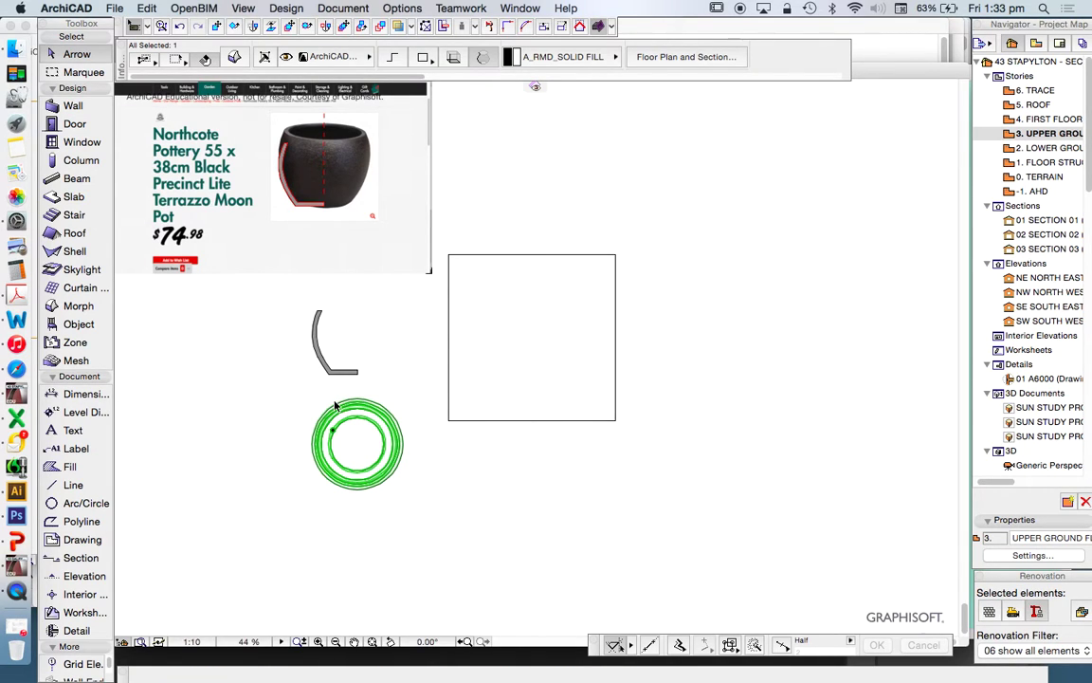
pyautogui.click(453, 501)
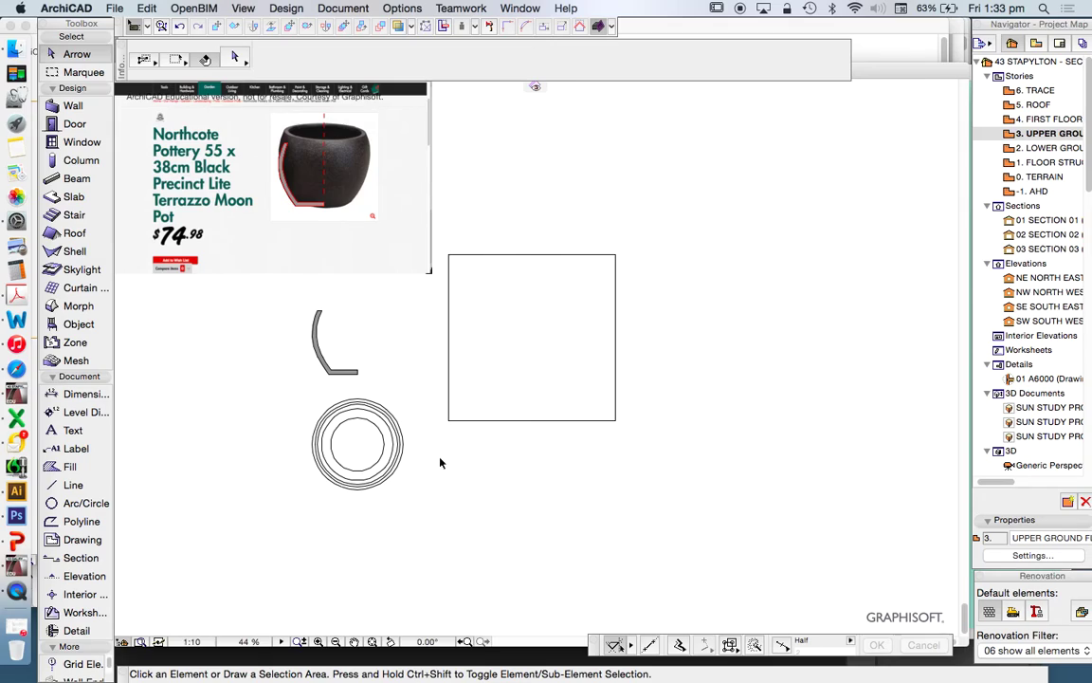